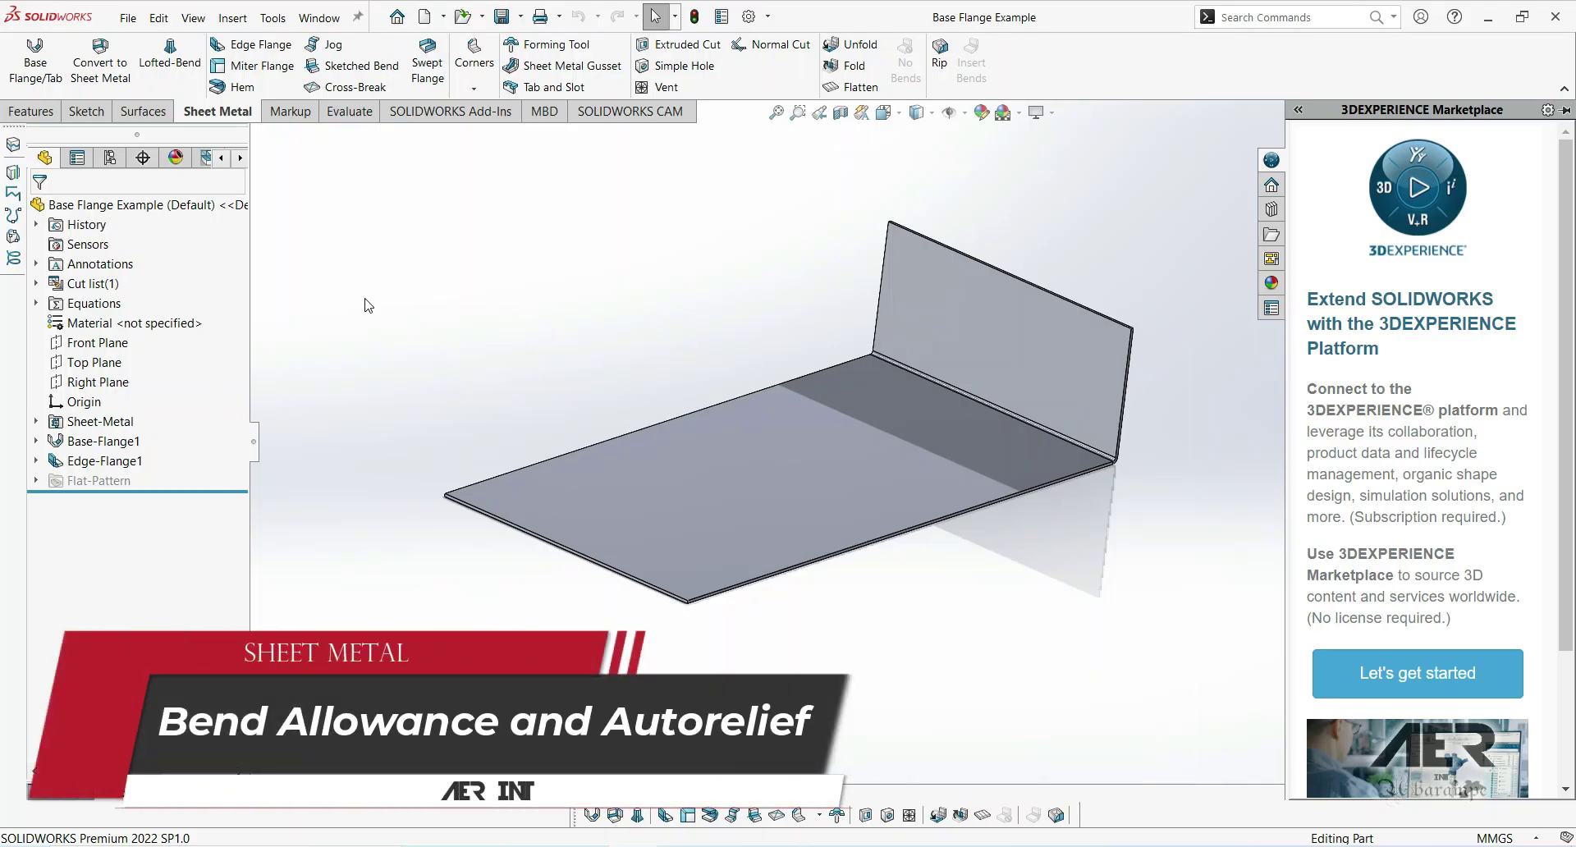
Collapse the 3DEXPERIENCE Marketplace pane and zoom in on the L-bracket.
middle_drag(604, 384, 620, 377)
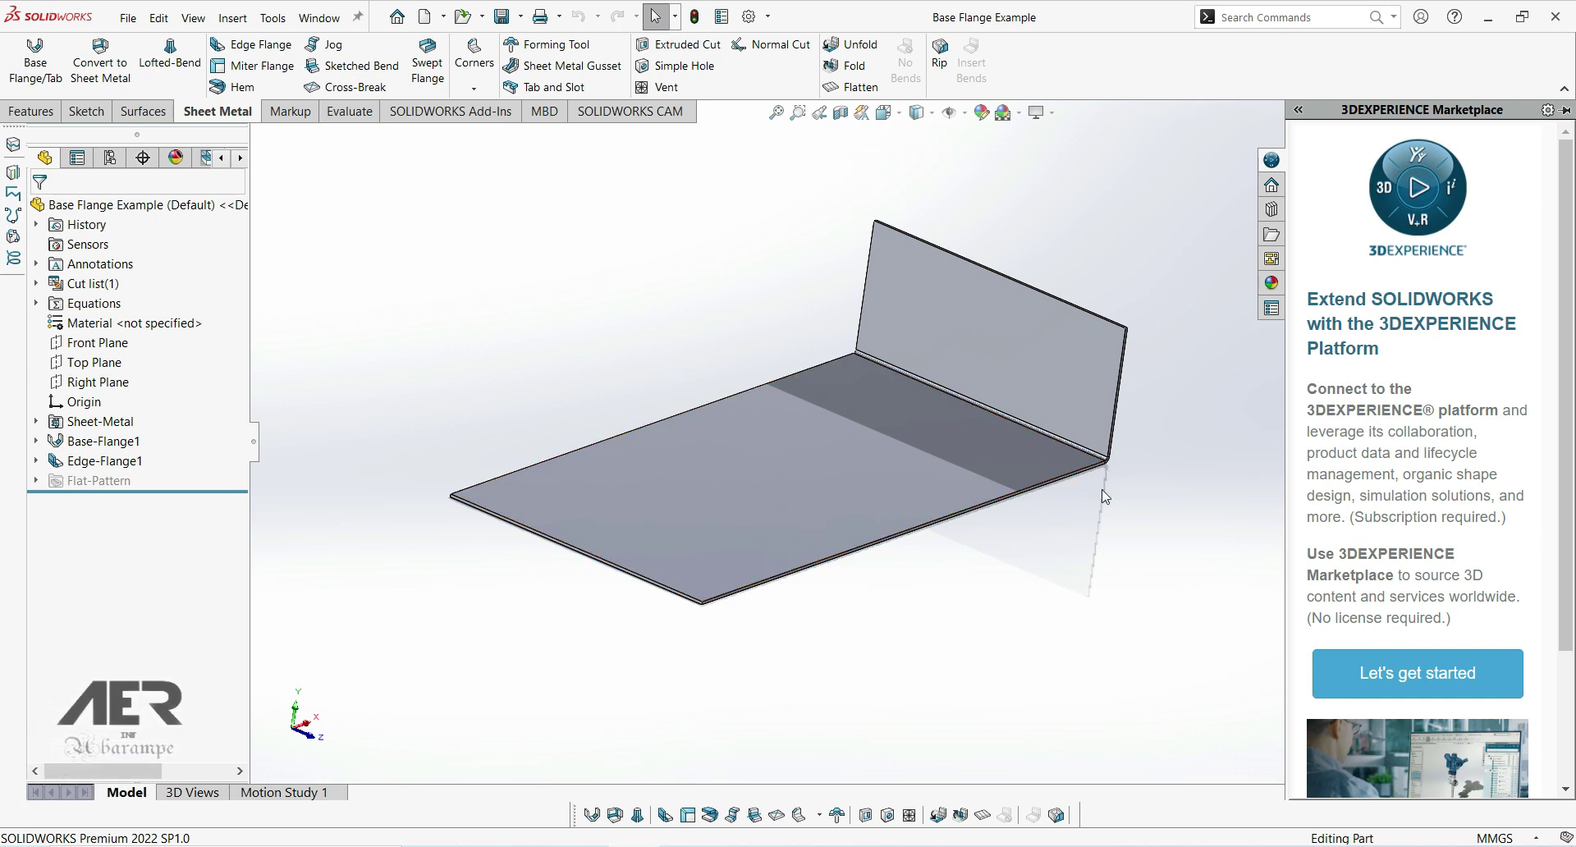
click(1144, 614)
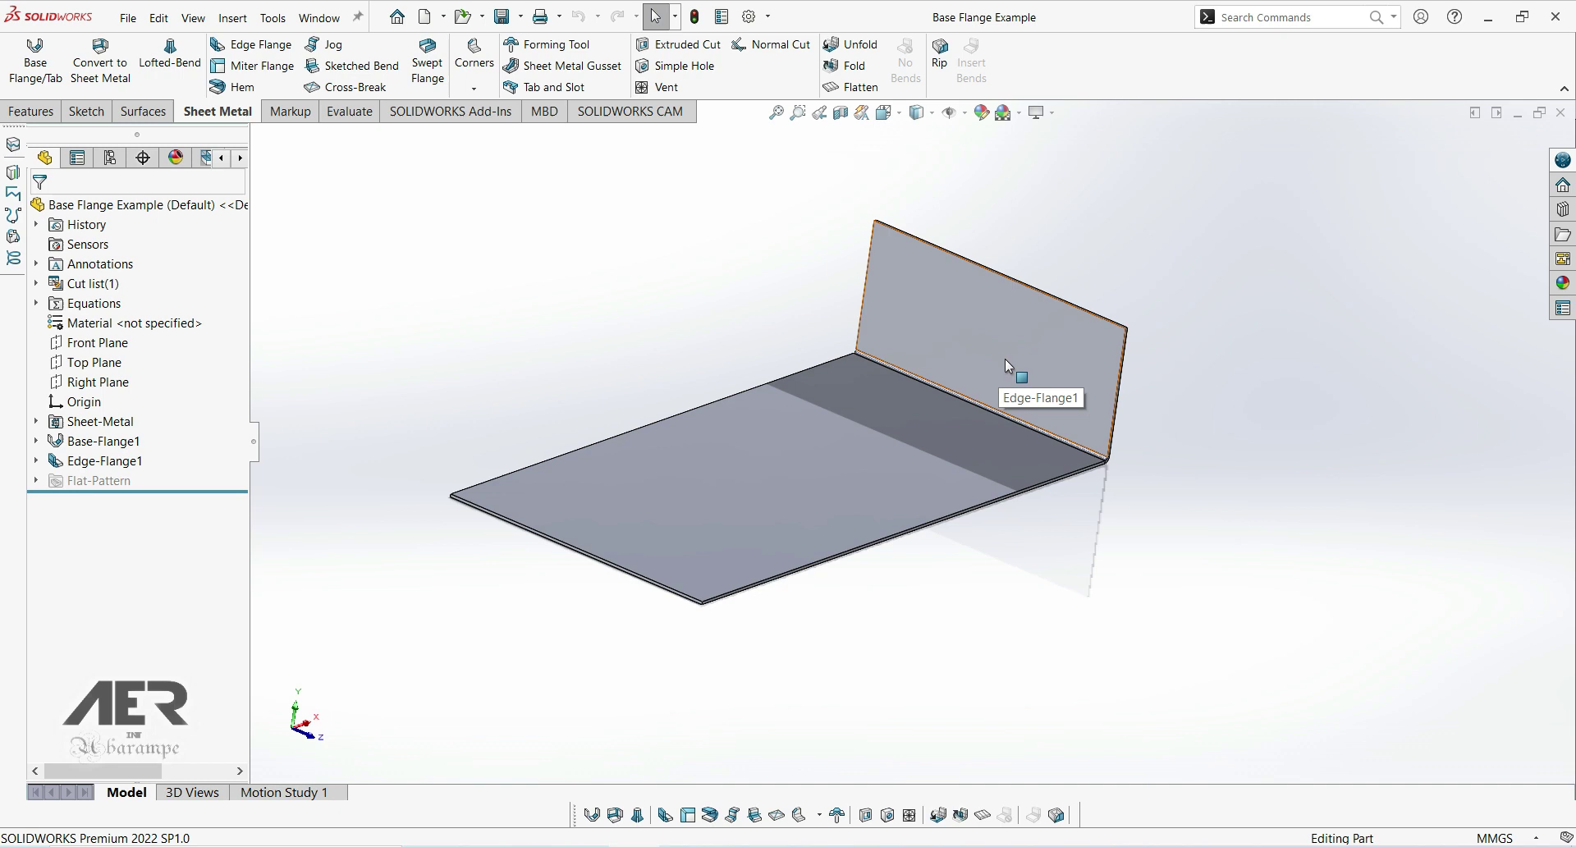
scroll(1005, 358, down, 2)
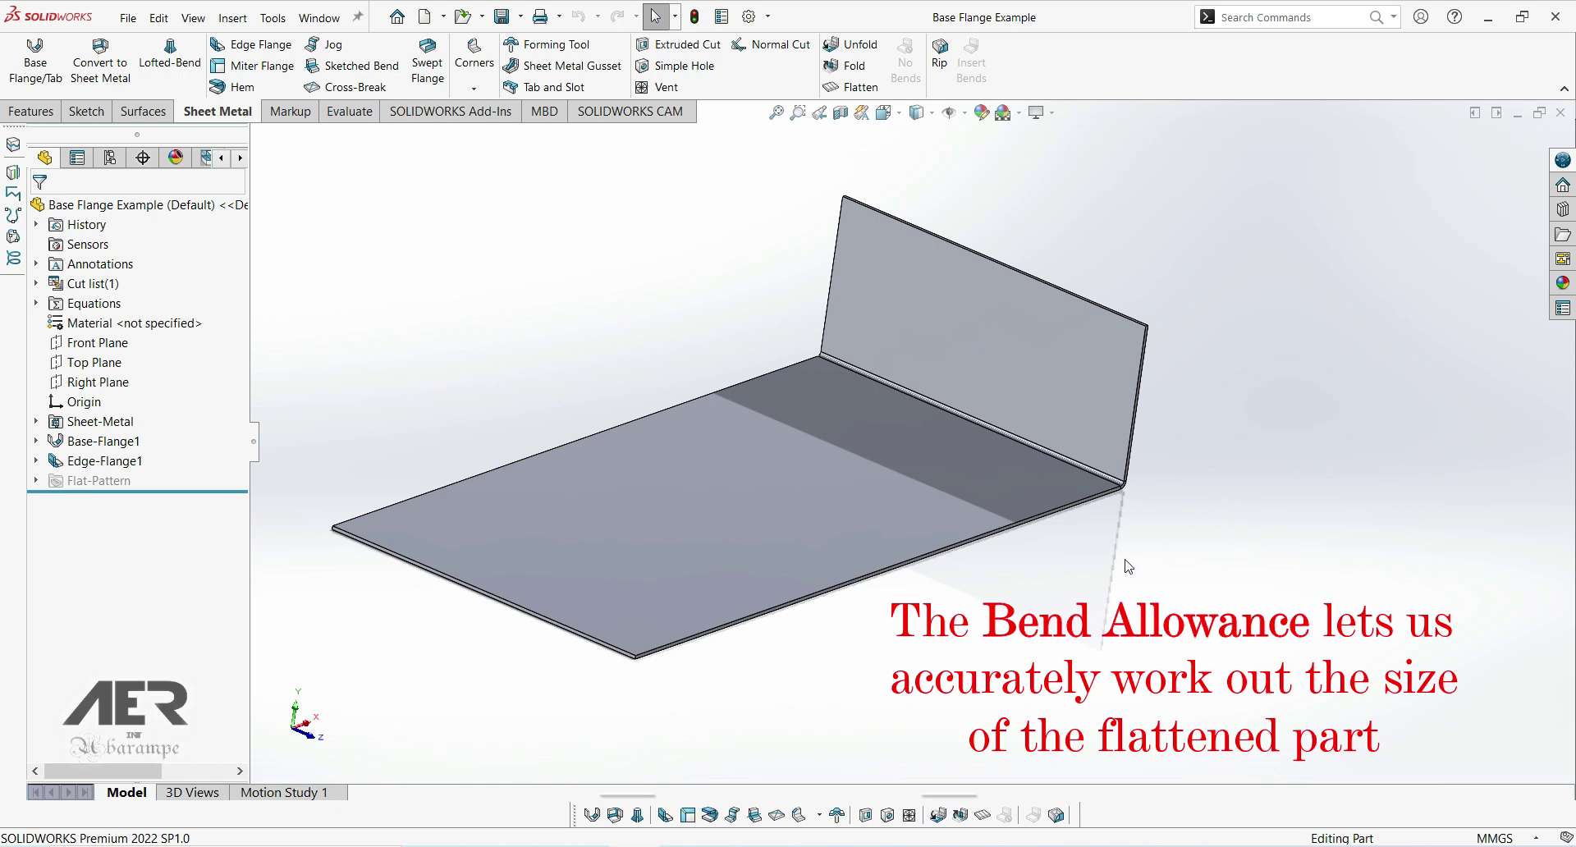
key(ctrl+Right)
key(ctrl+Right)
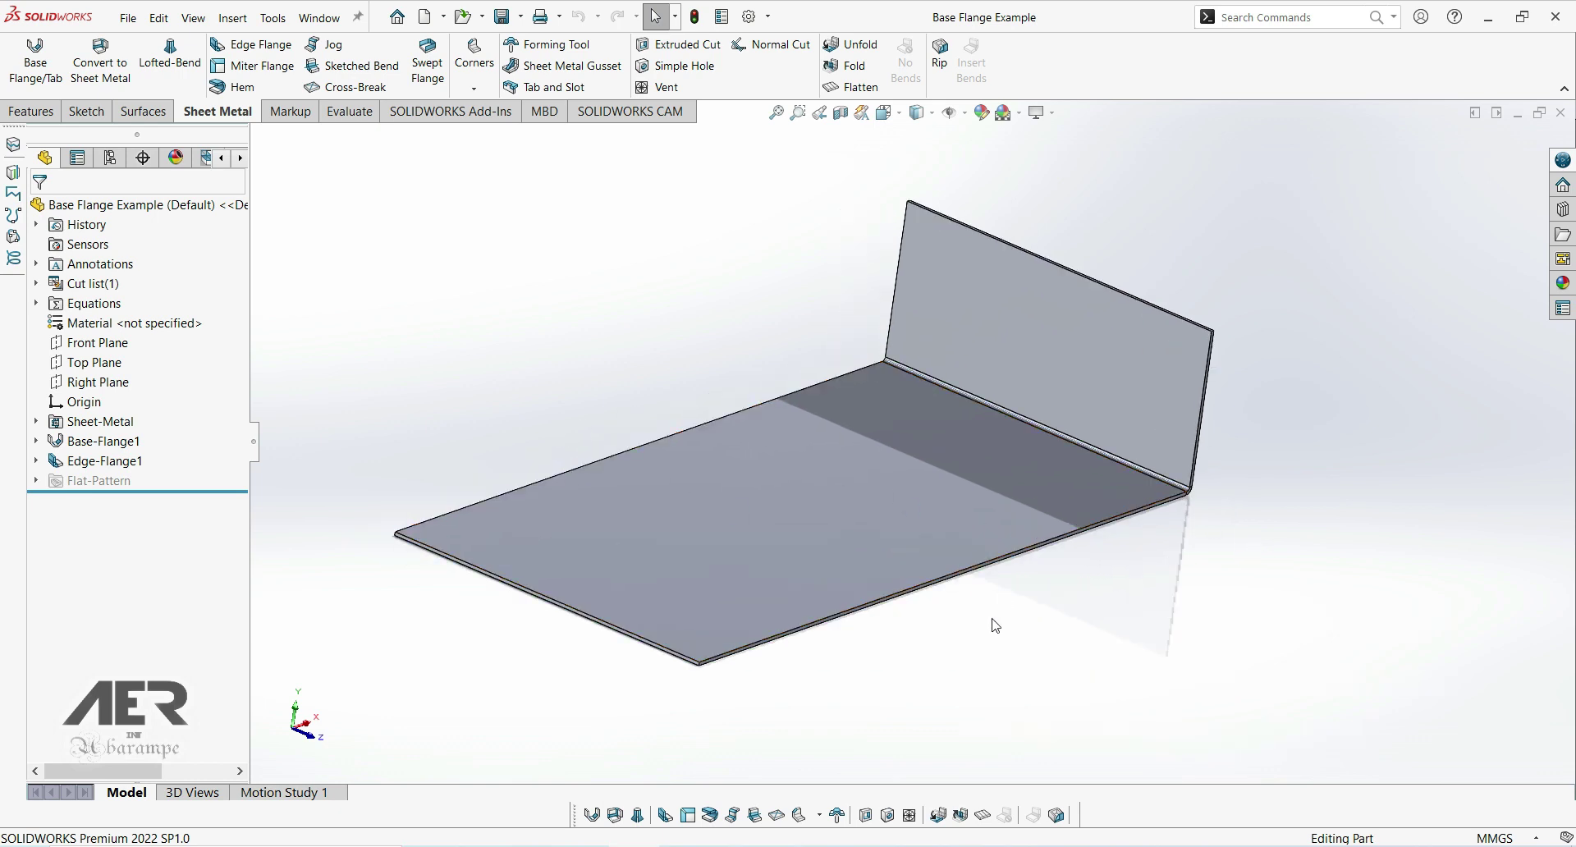
scroll(1041, 623, down, 2)
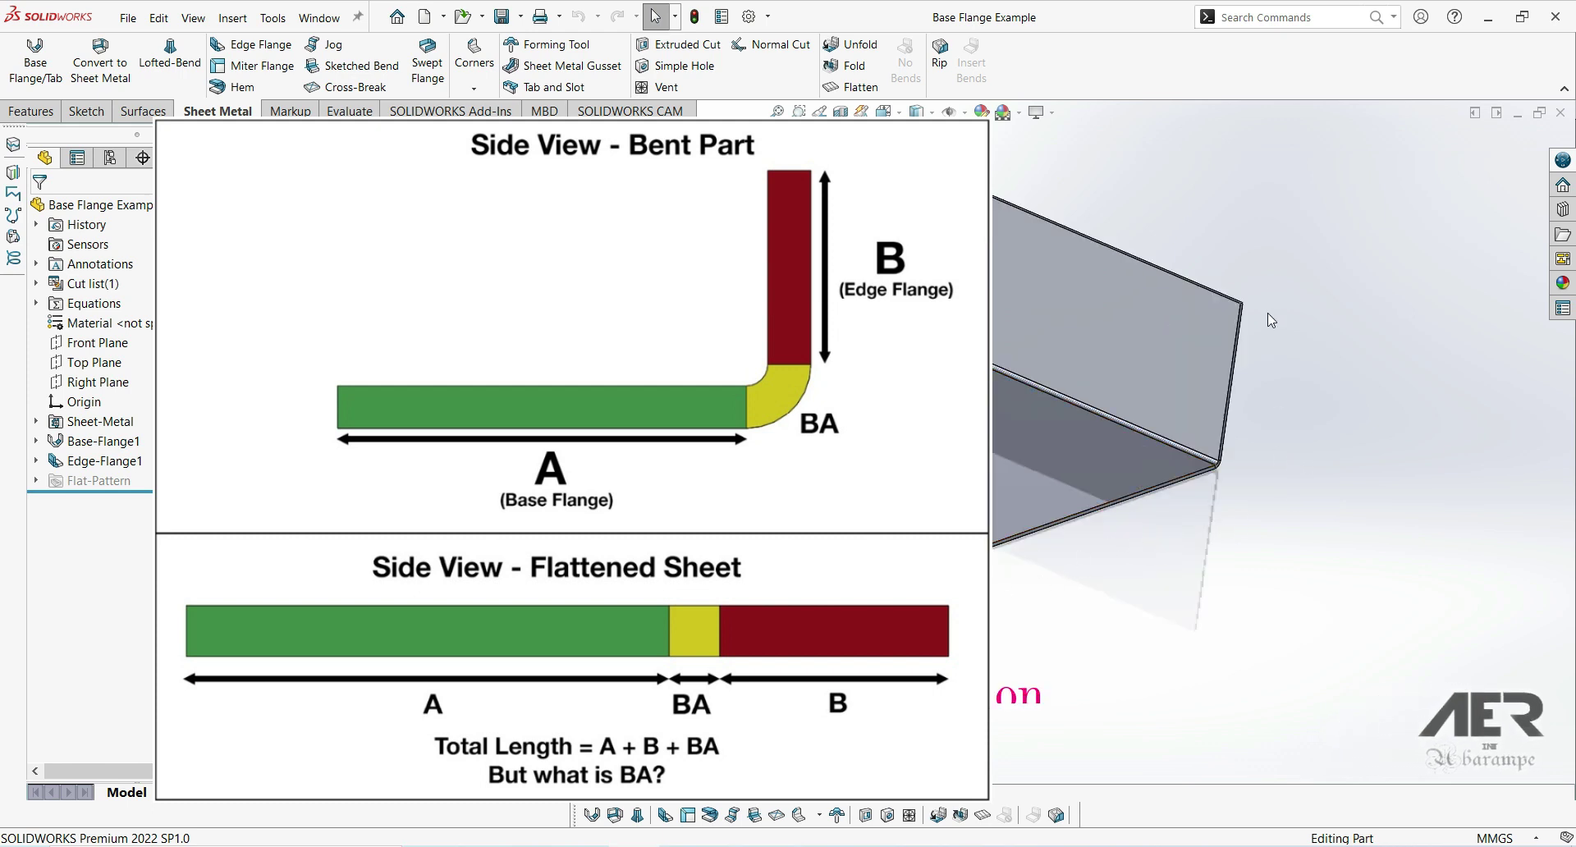
Show the L-bracket in the Front view so its bent profile is seen edge-on.
scroll(1223, 472, down, 1)
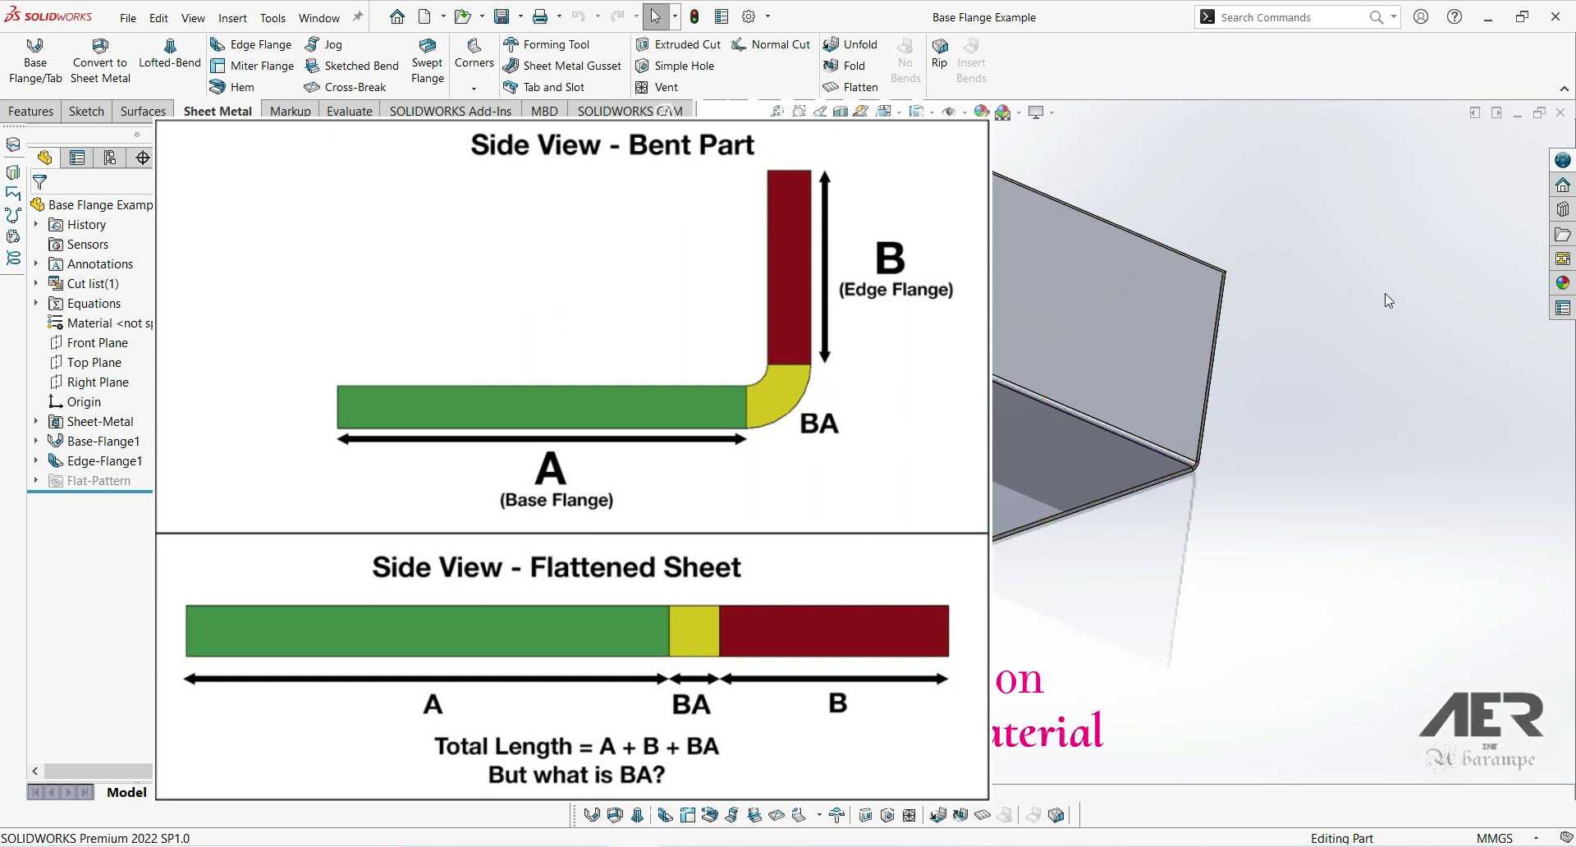
click(883, 110)
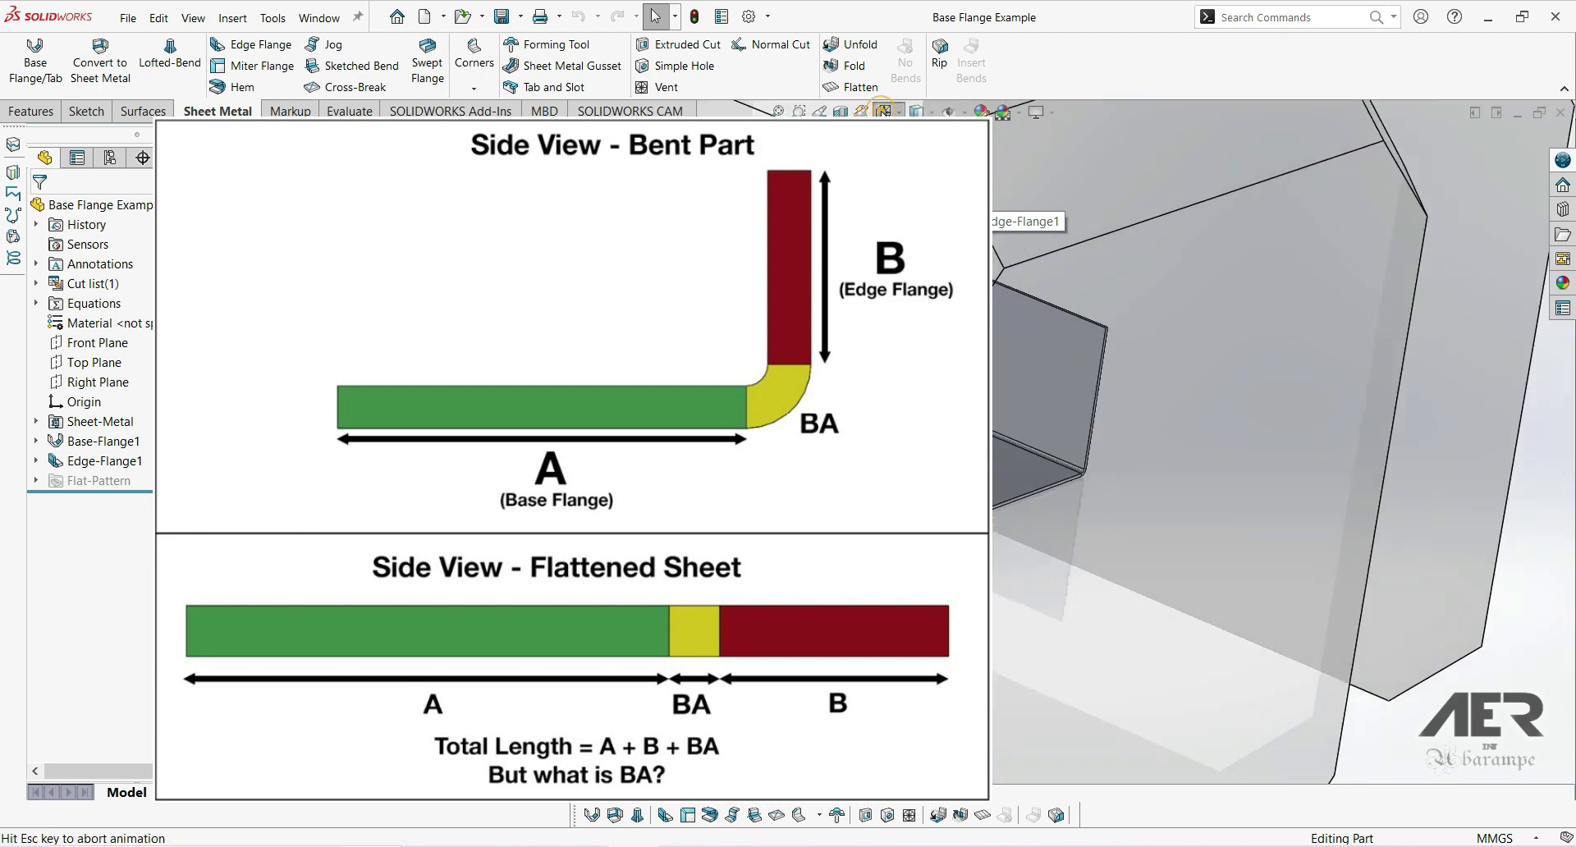
click(1340, 496)
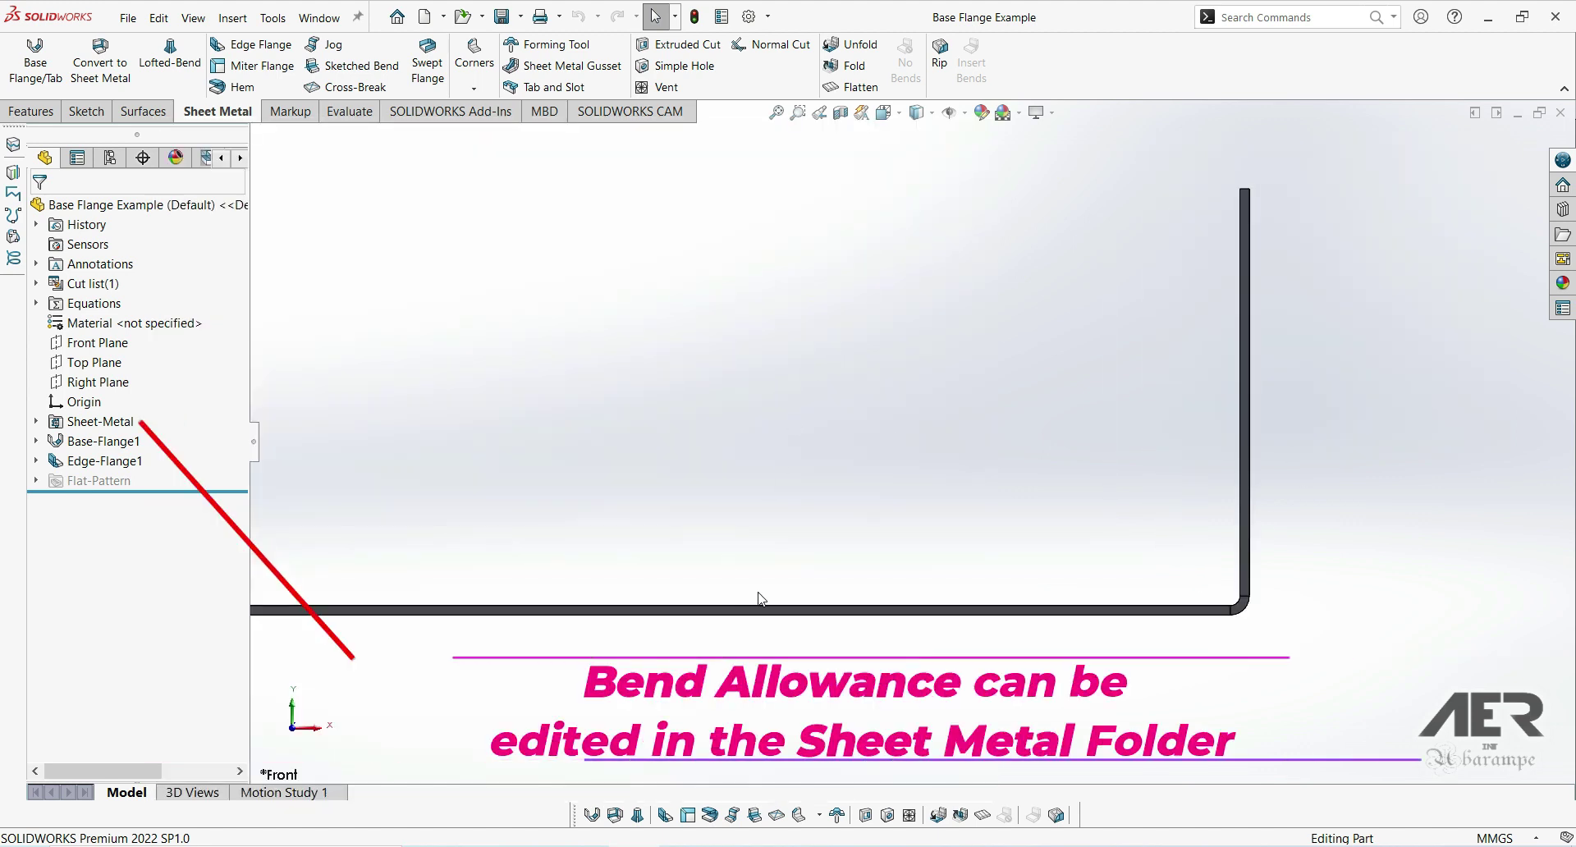
Edit the Sheet-Metal feature and list its bend allowance types, currently K-Factor 0.5.
right_click(83, 423)
click(95, 374)
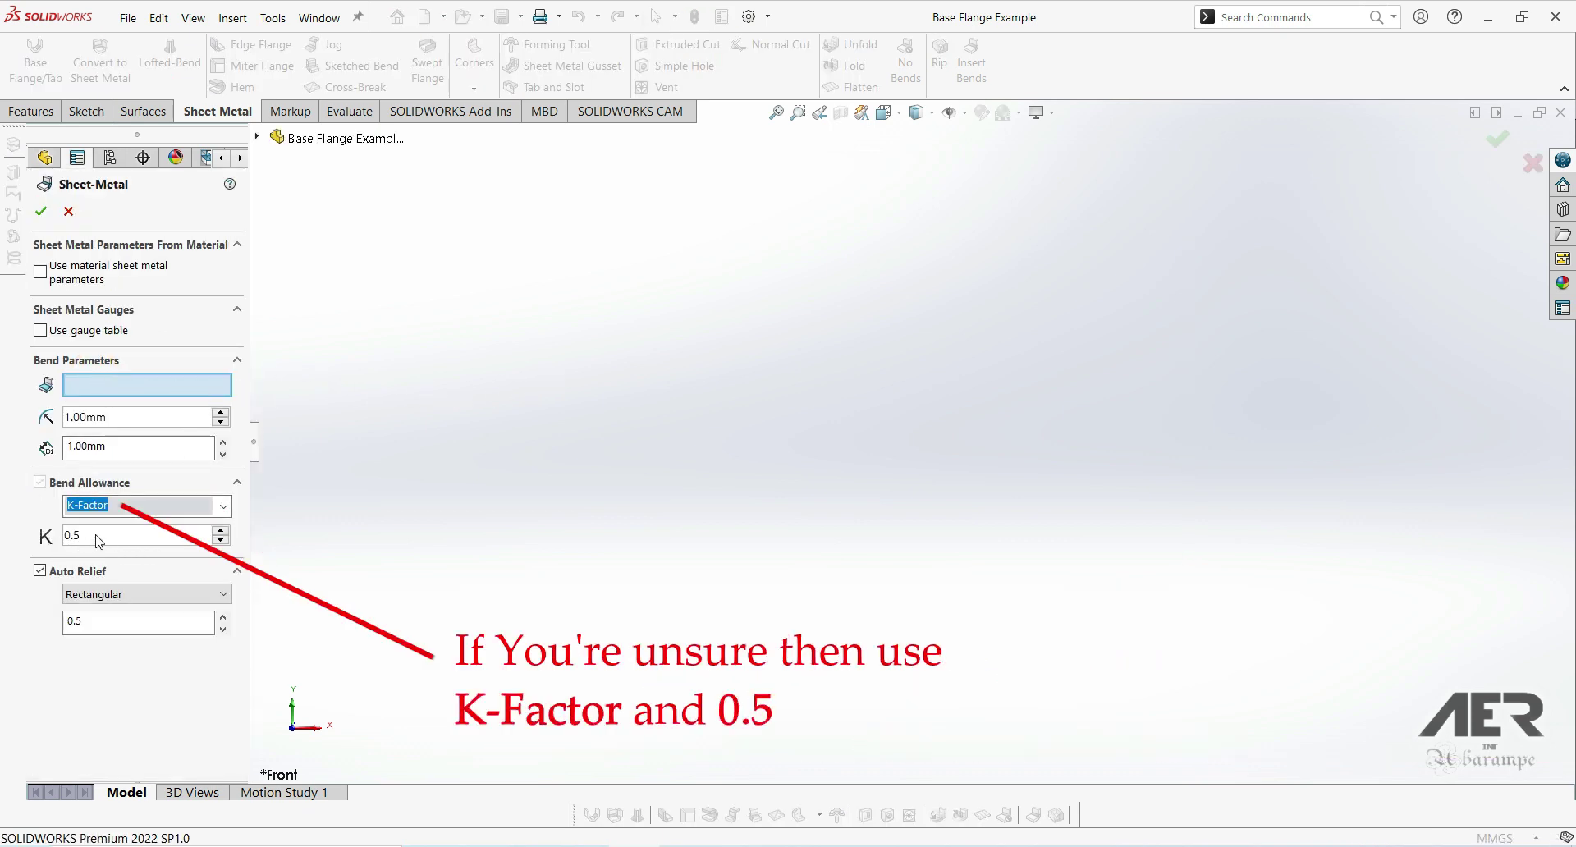
click(219, 509)
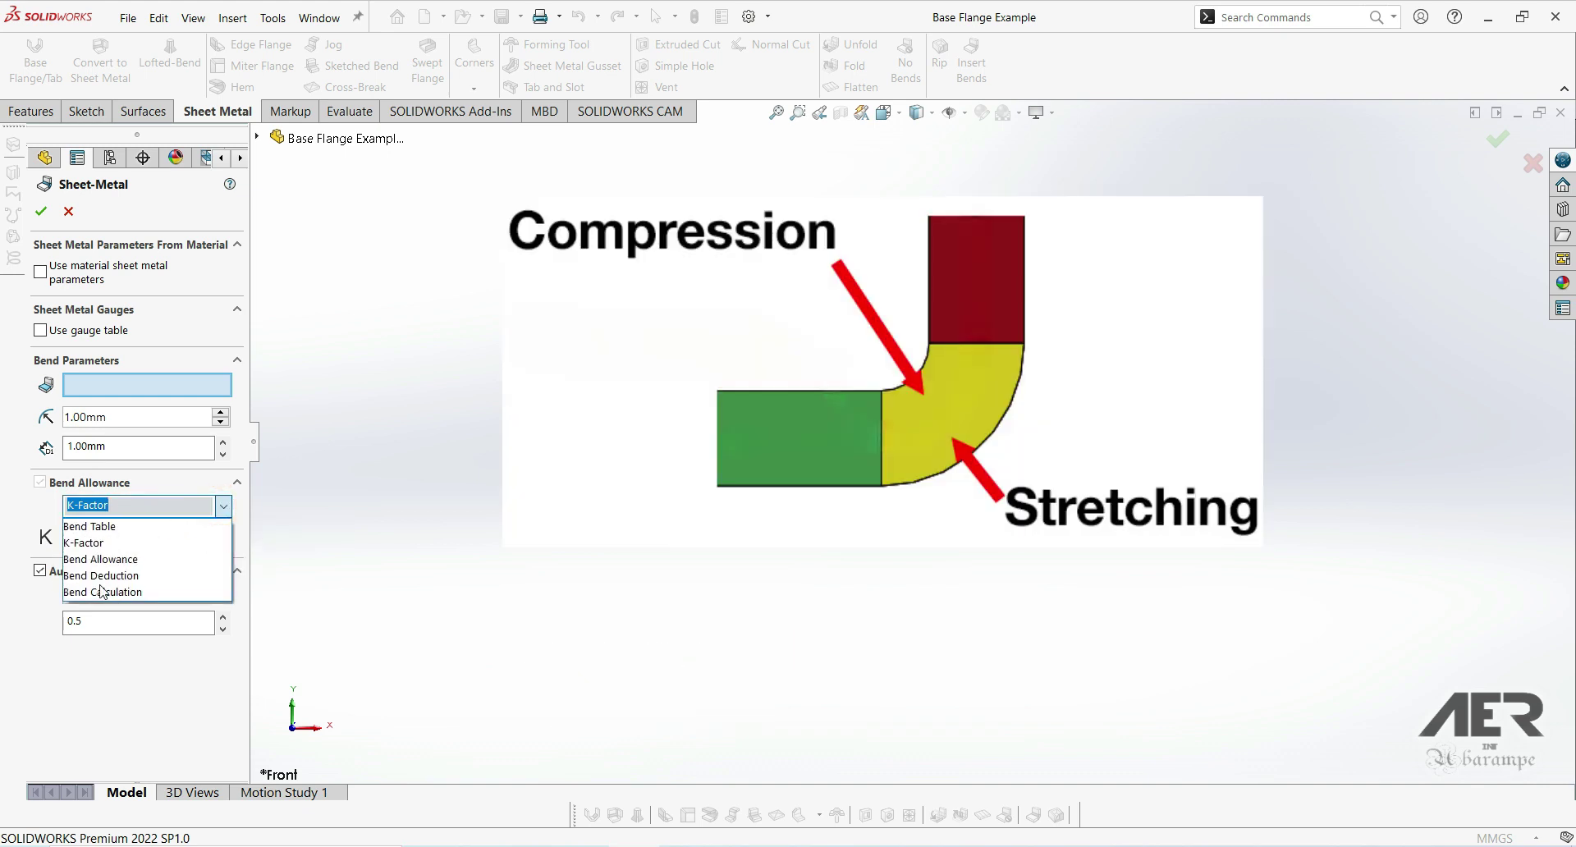
click(225, 507)
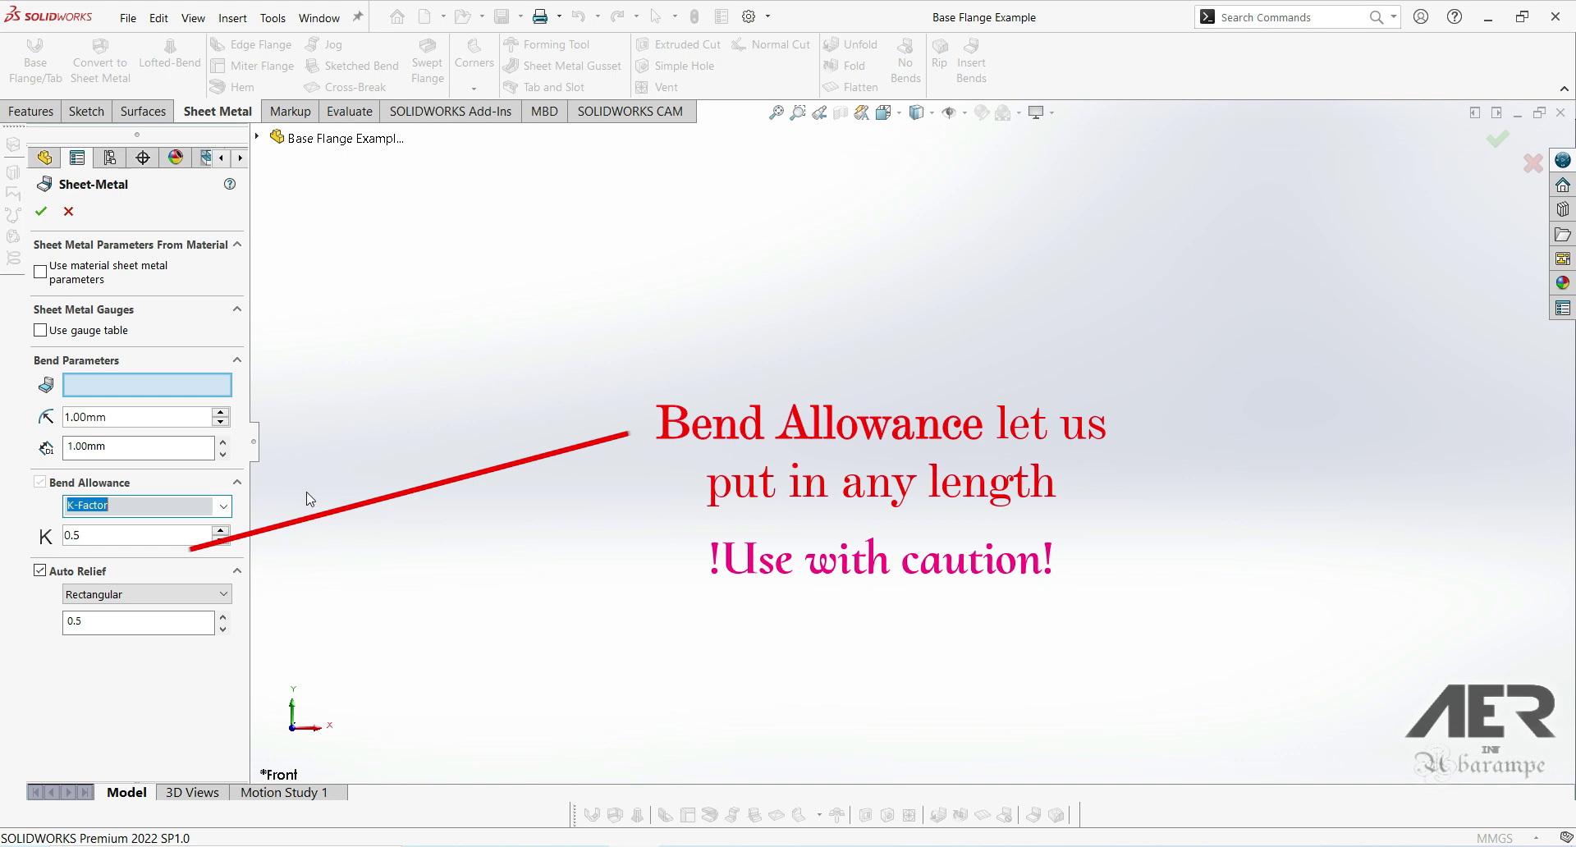
click(222, 506)
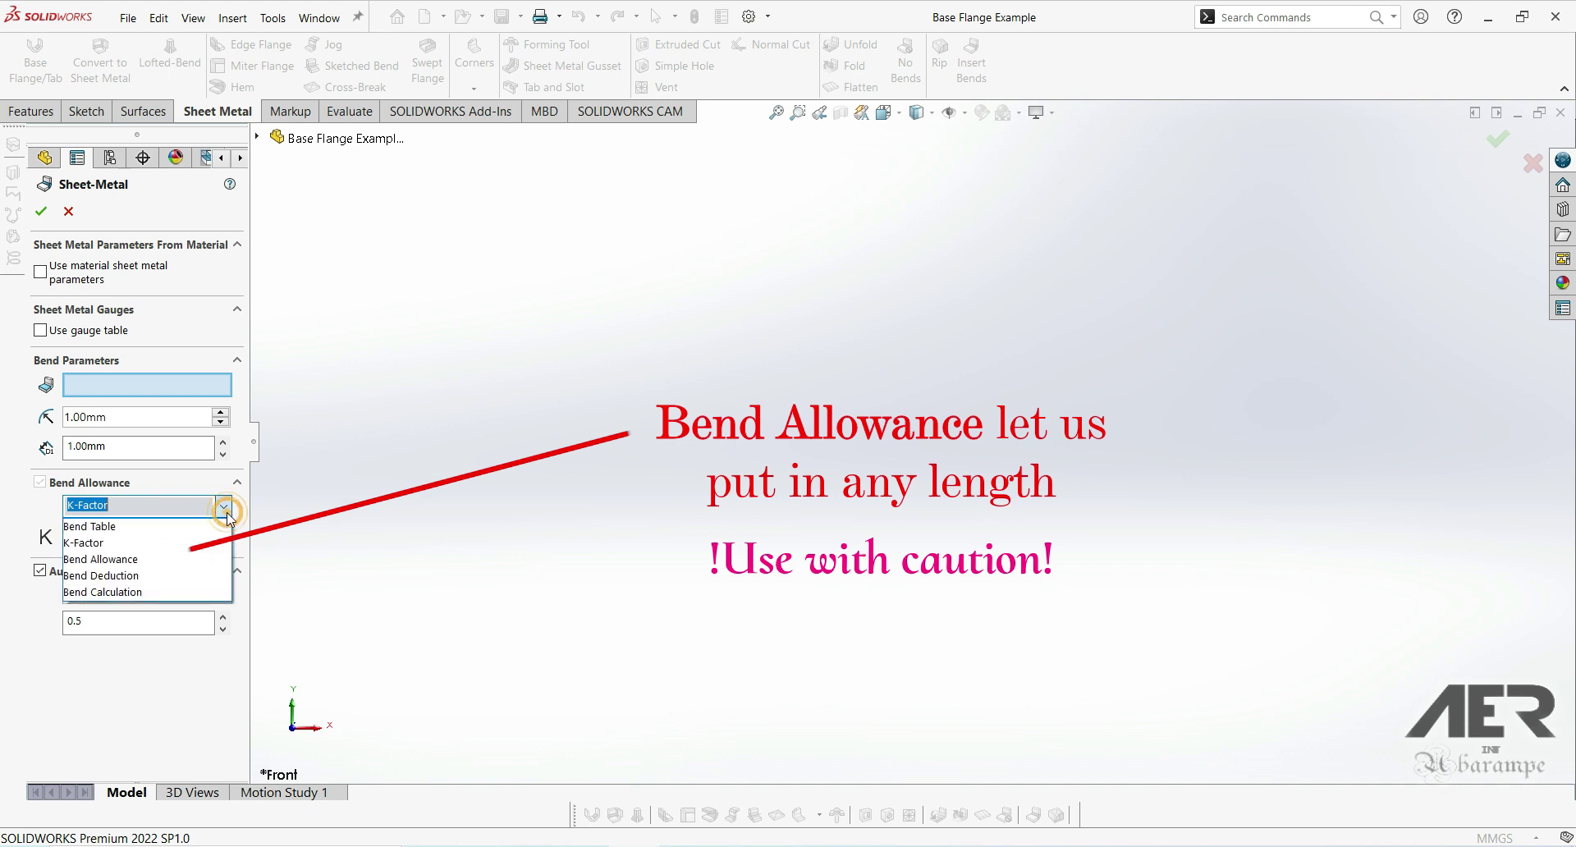
click(101, 560)
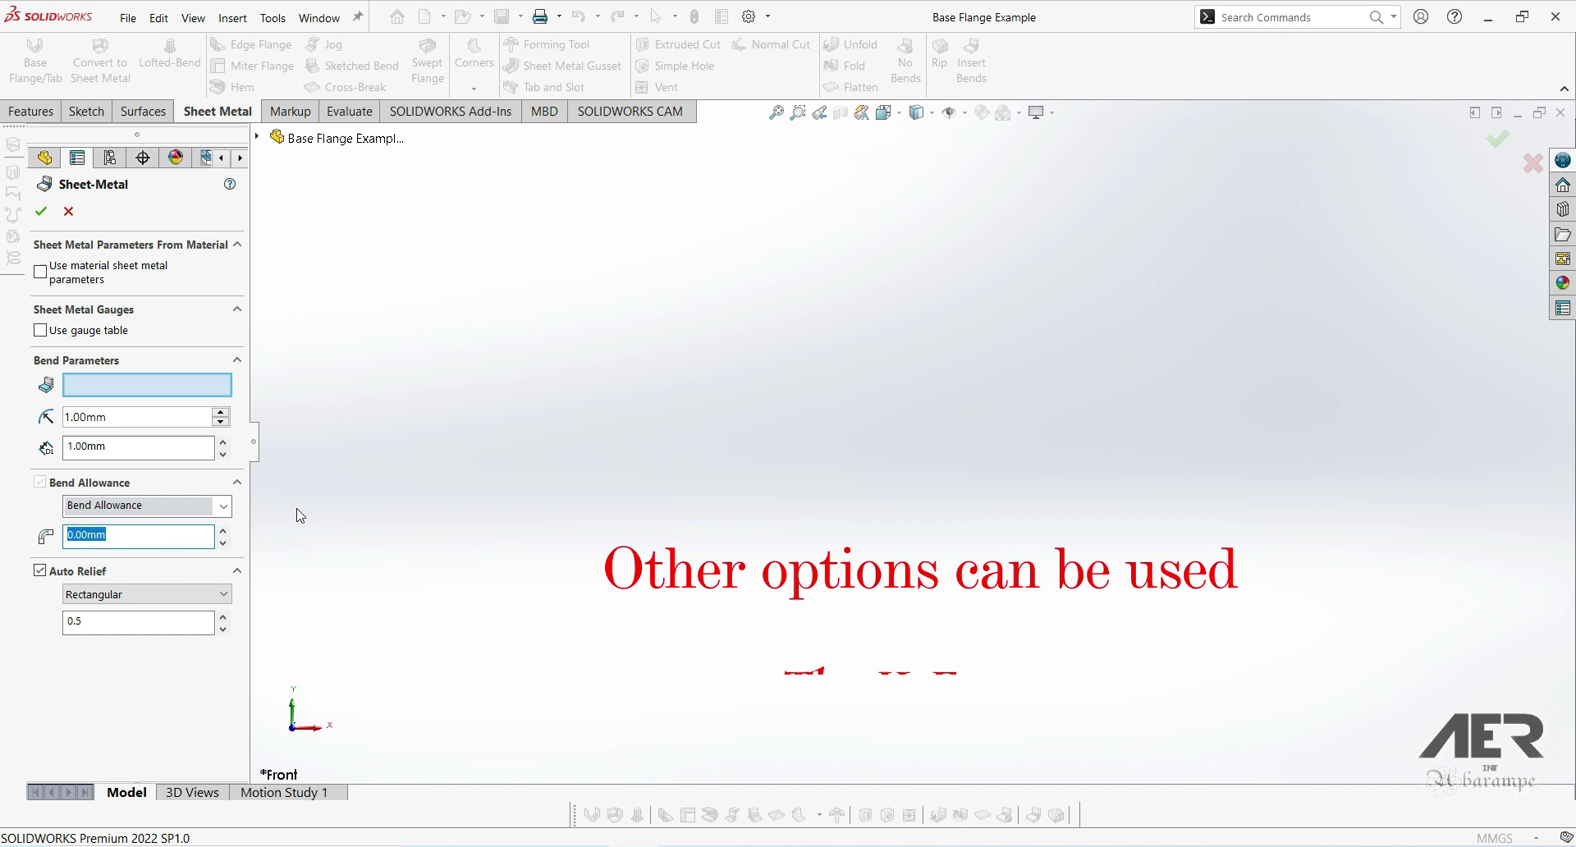
click(223, 506)
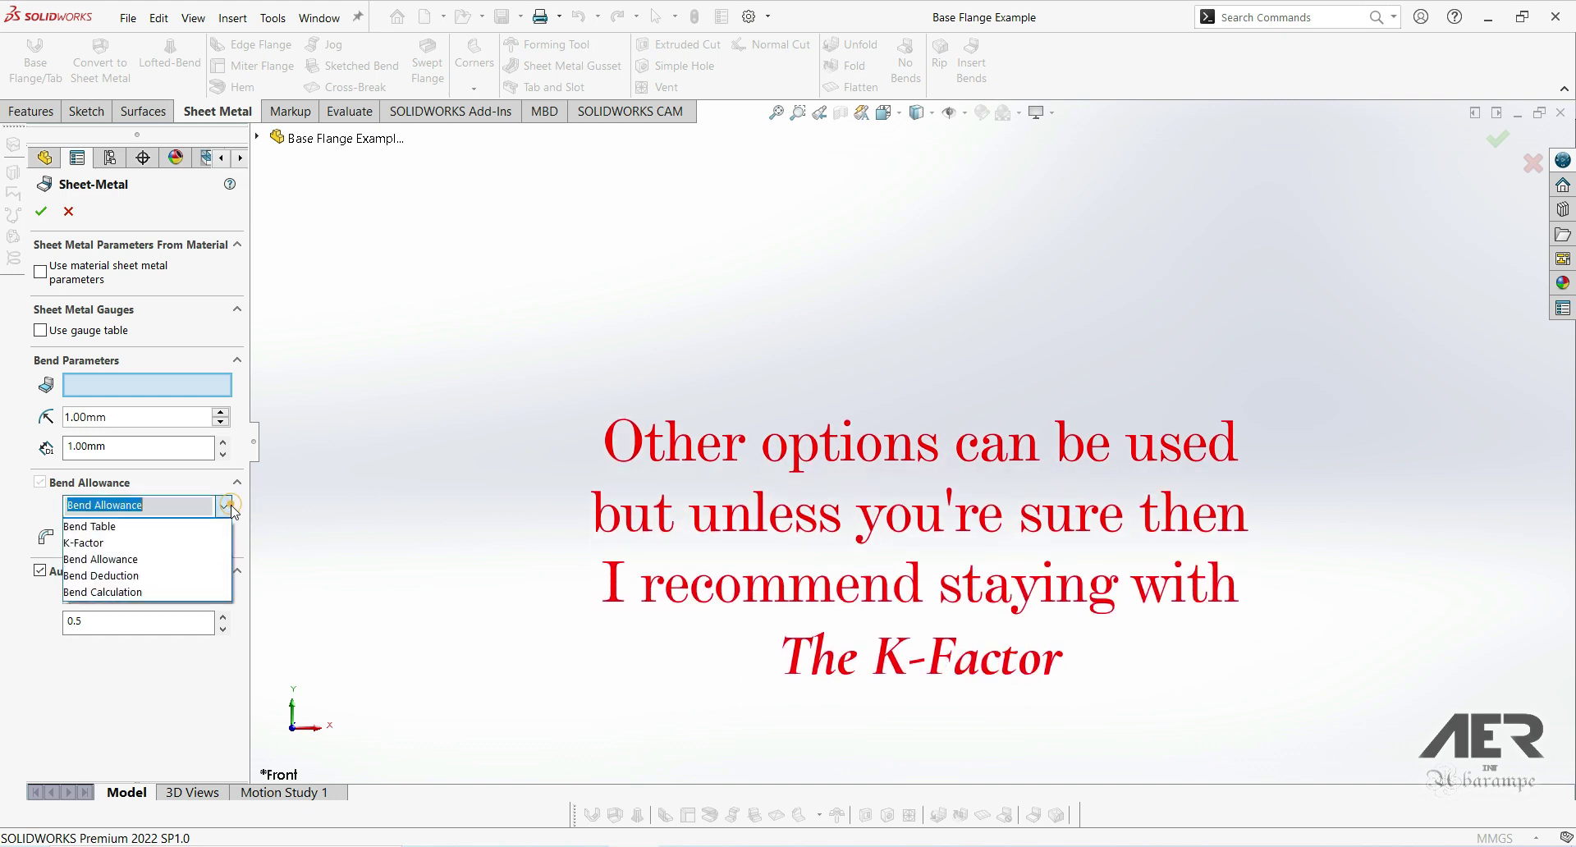
click(119, 576)
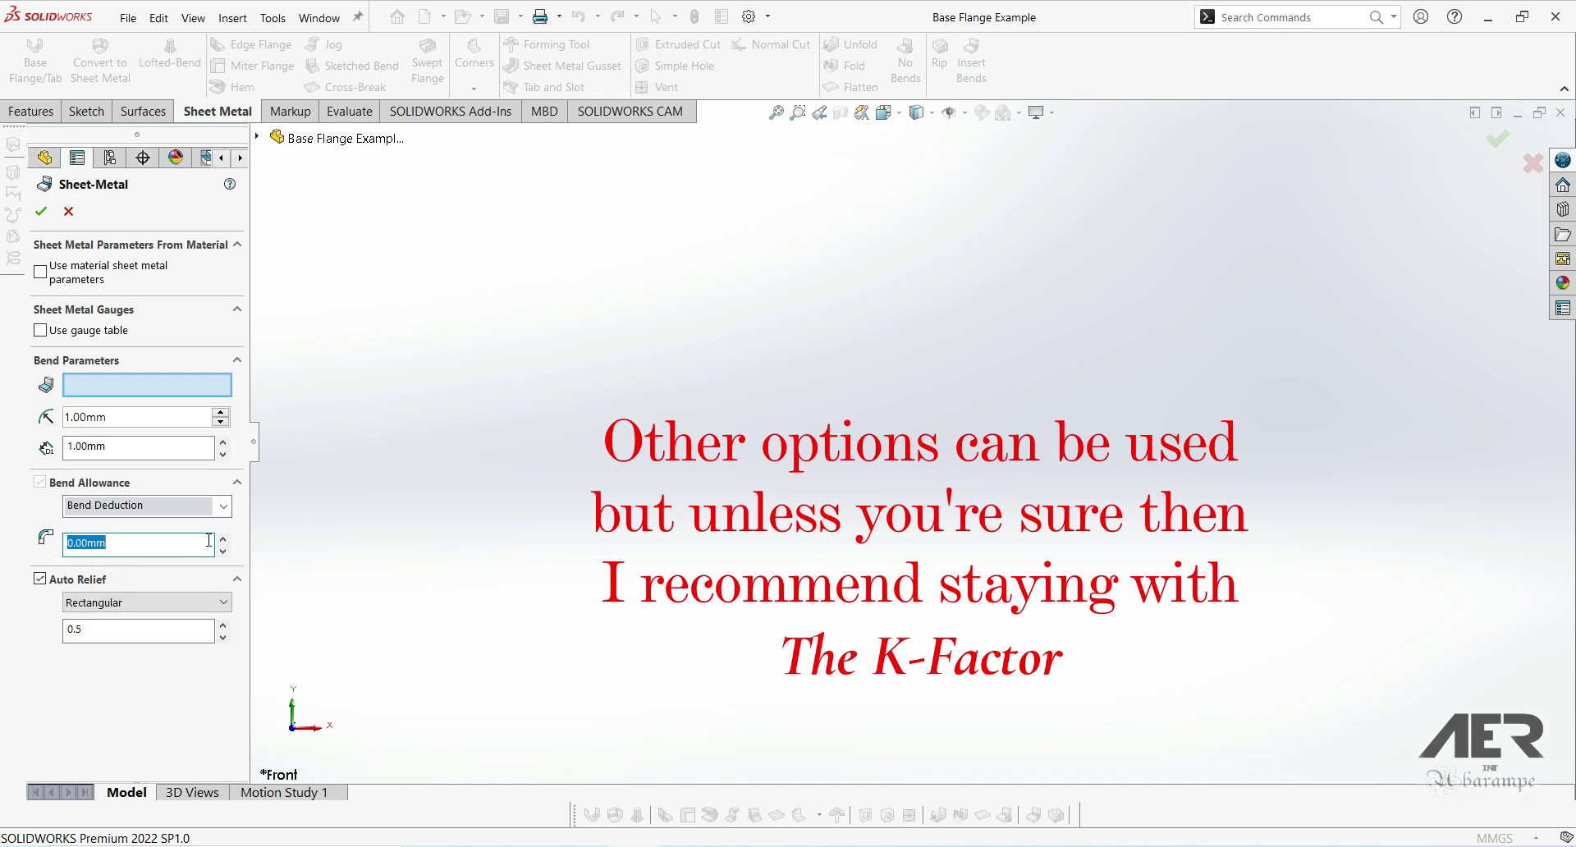
click(172, 506)
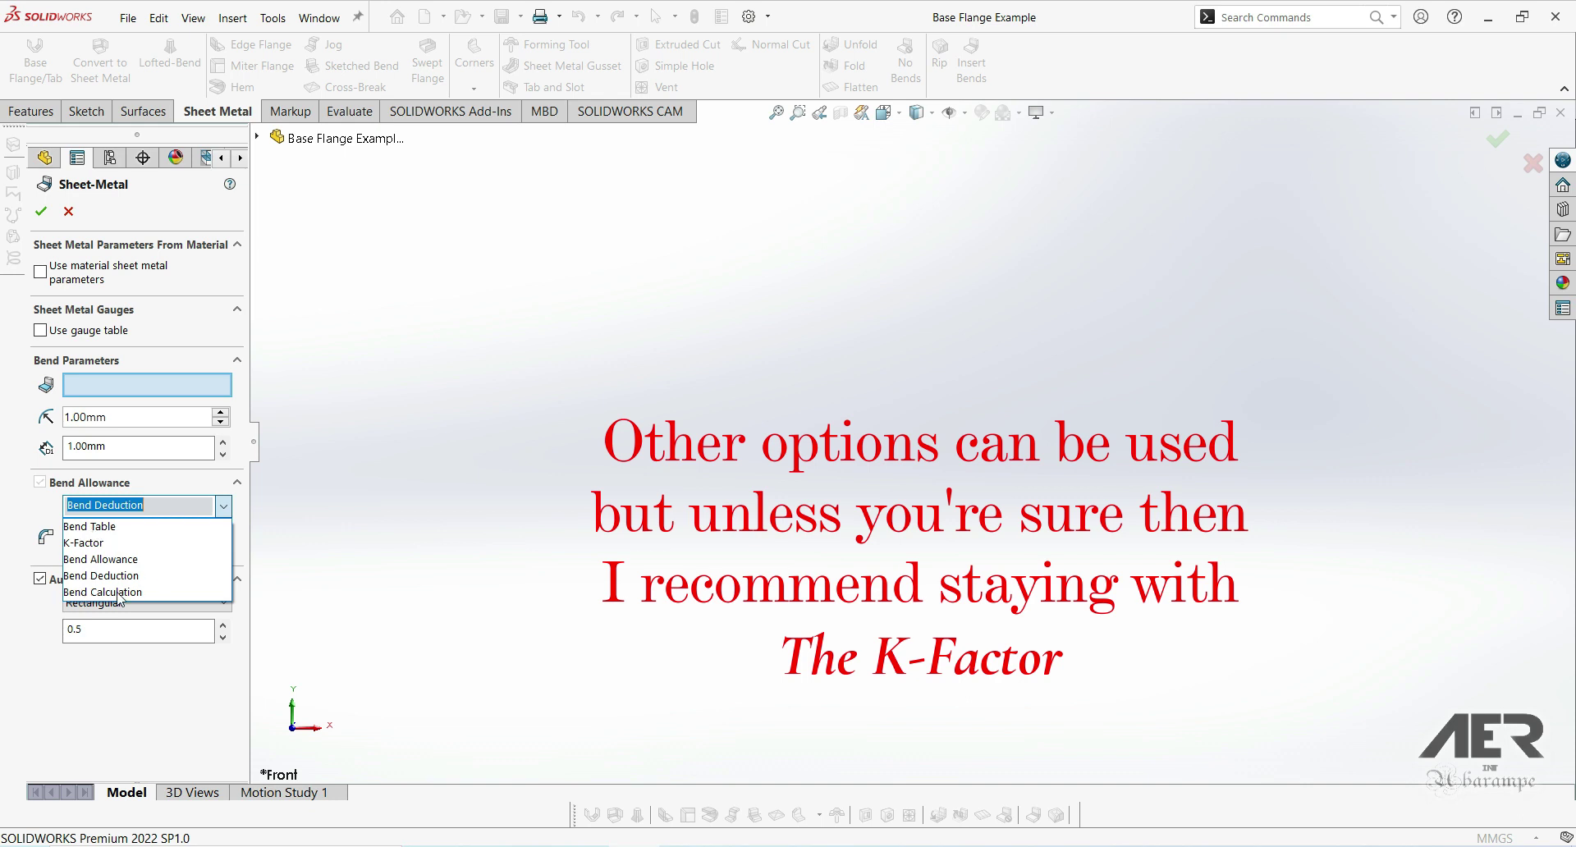
click(97, 544)
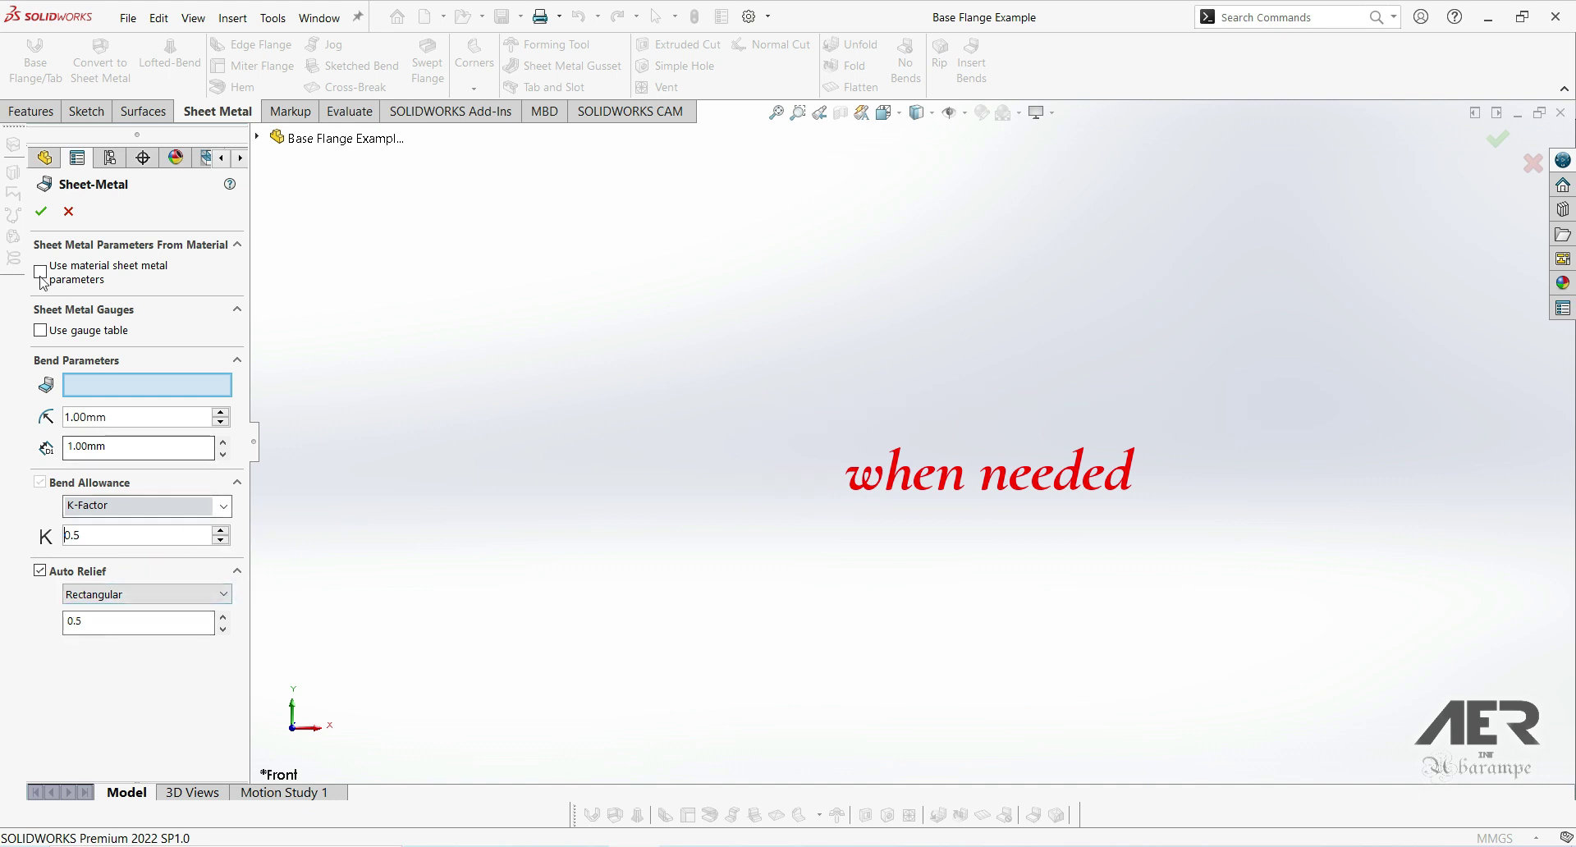
Accept the Sheet-Metal settings and orbit the part into an angled 3-D view.
click(41, 211)
middle_drag(847, 441, 791, 484)
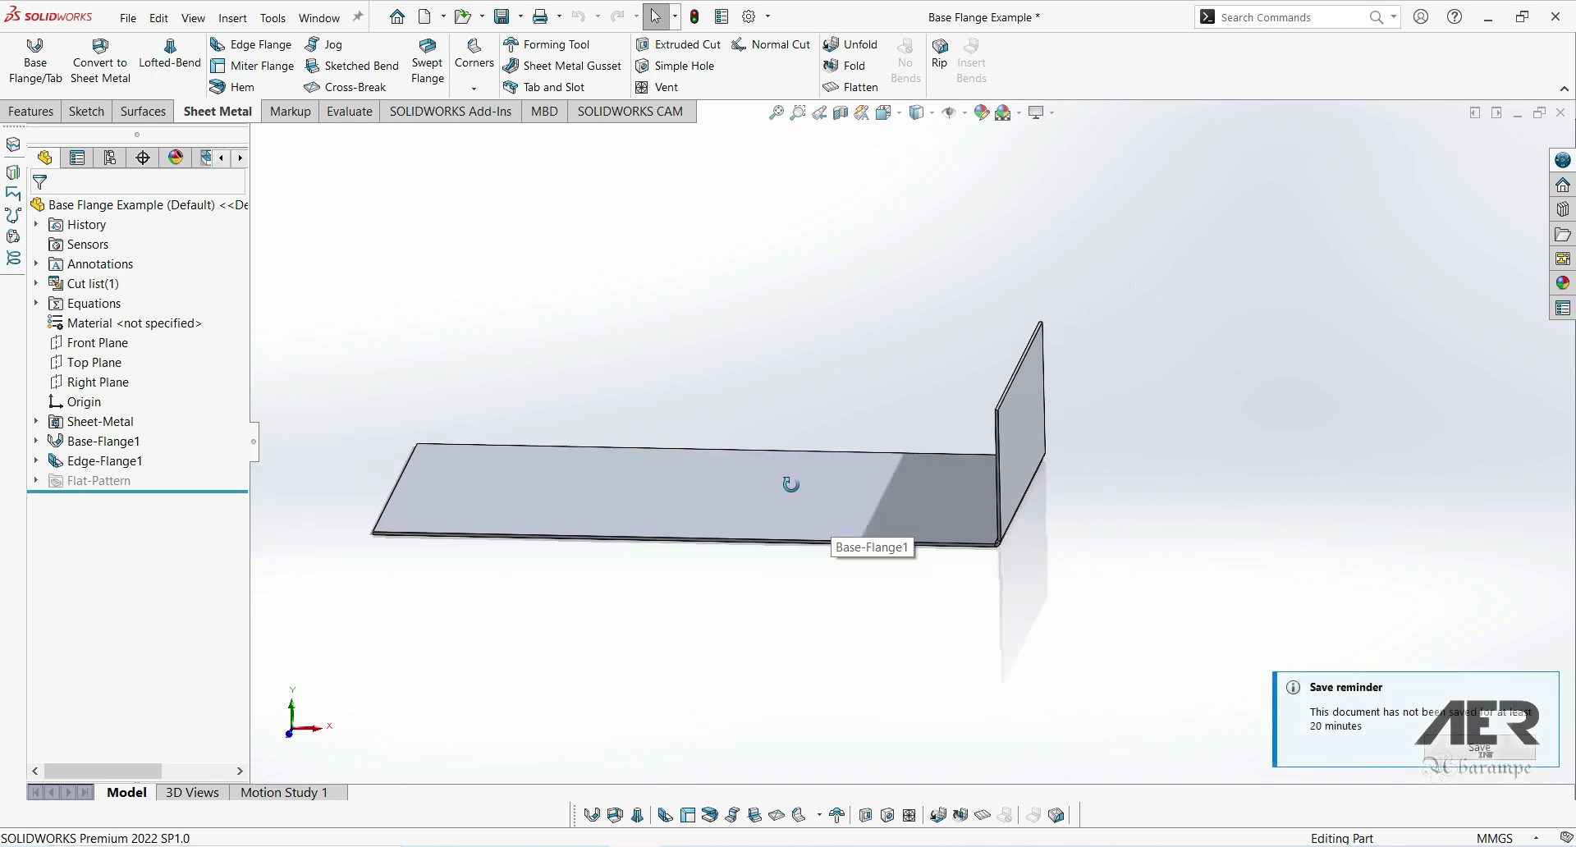
scroll(973, 510, down, 10)
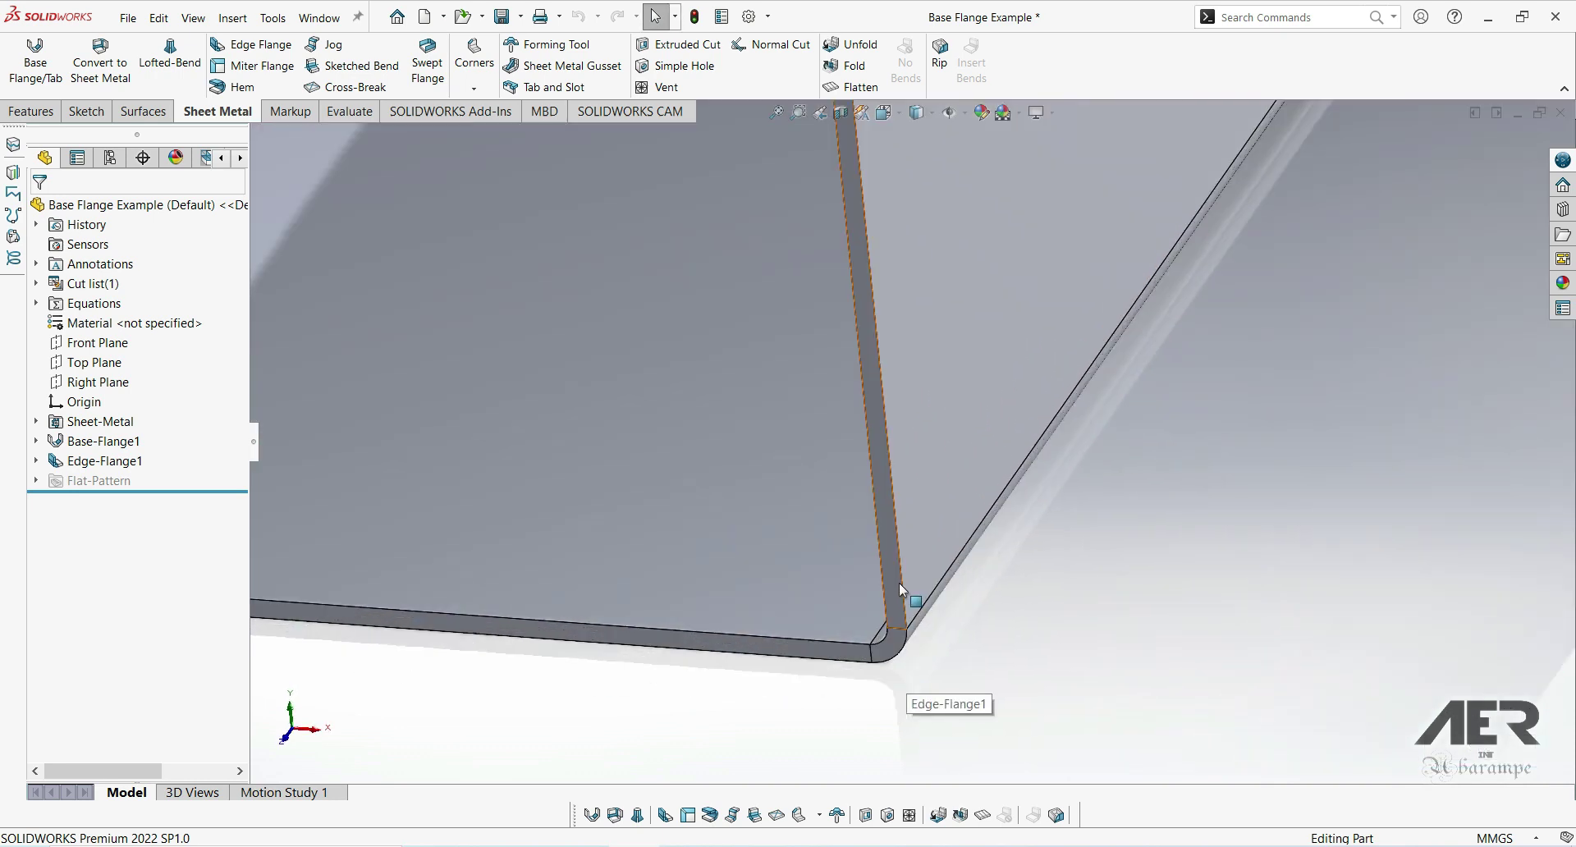
Edit Edge-Flange1's sketch, shorten the flange line along the bend edge, and rebuild.
click(900, 586)
mouse_move(909, 624)
middle_down()
mouse_move(943, 543)
mouse_move(919, 398)
mouse_move(959, 322)
middle_up()
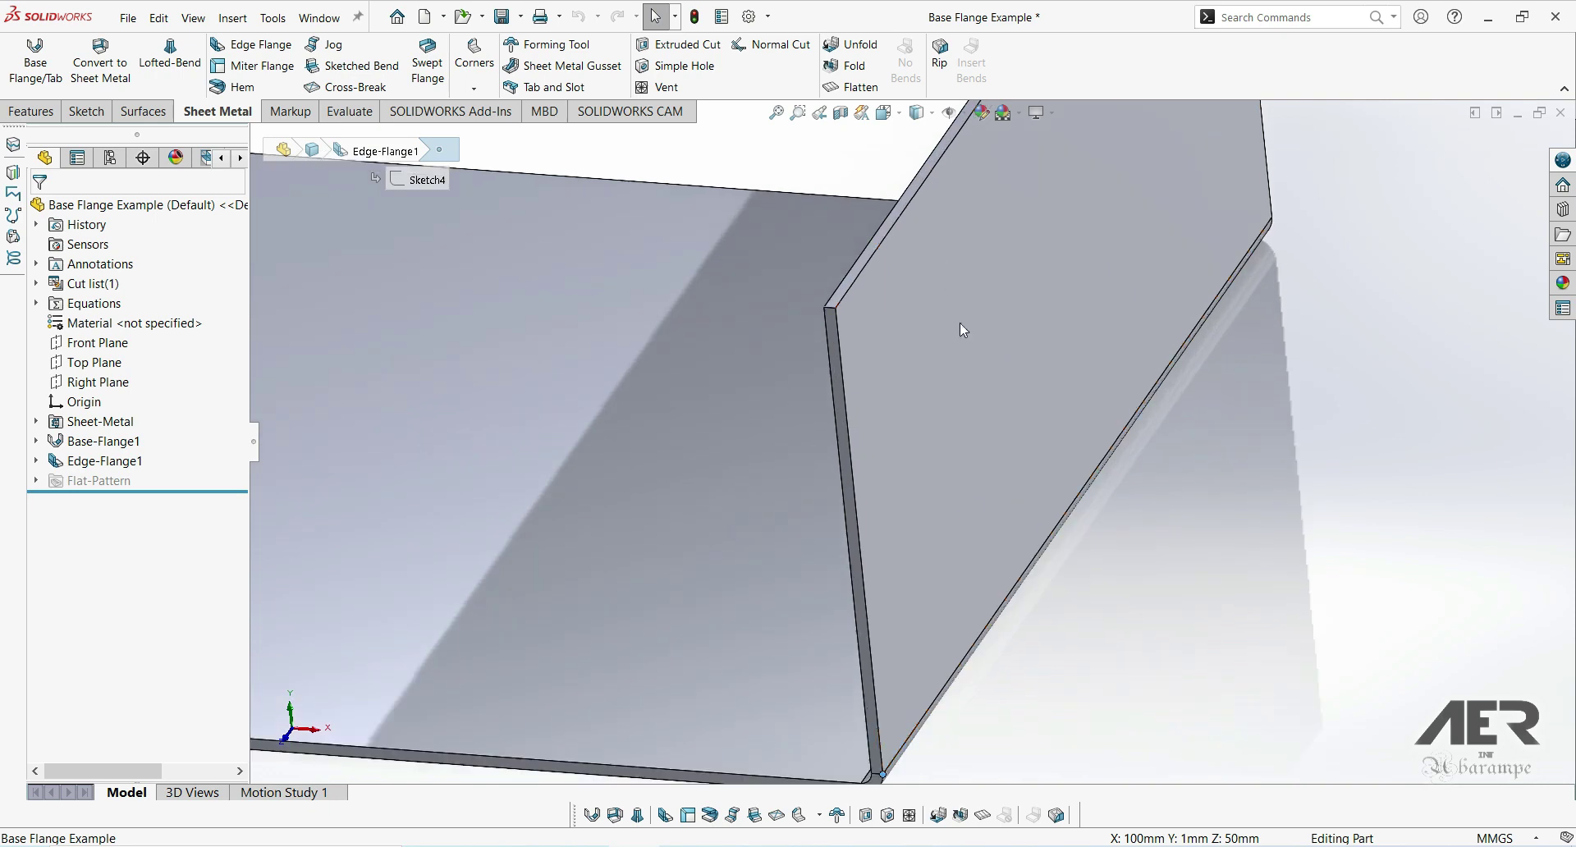
click(855, 573)
mouse_move(922, 637)
middle_down()
mouse_move(815, 668)
mouse_move(834, 642)
middle_up()
drag(834, 644, 868, 593)
key(ctrl+b)
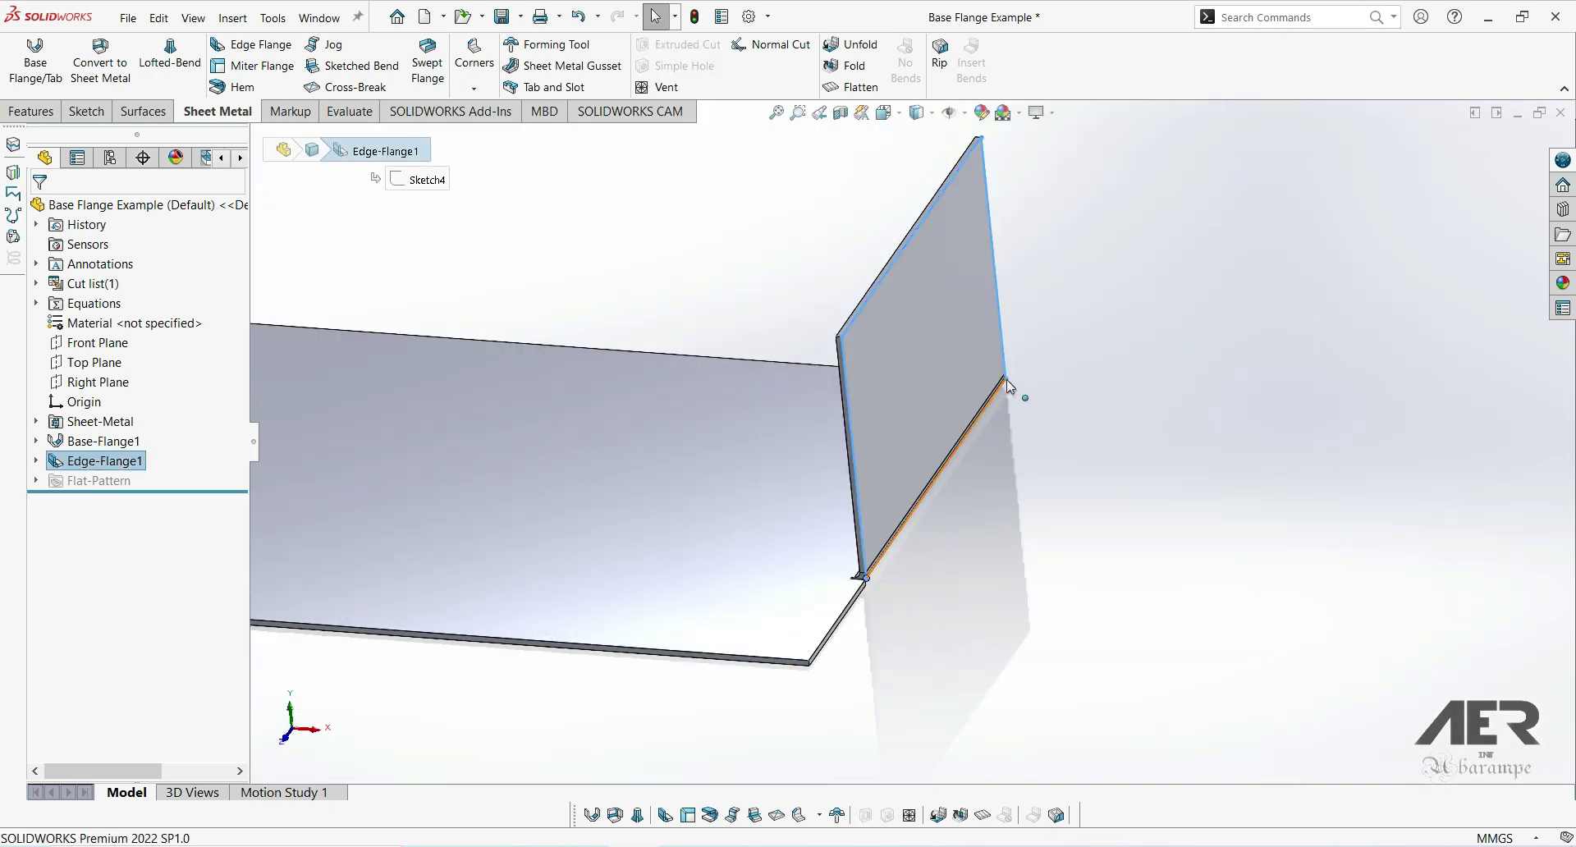
Slide the flange line further down the edge, rebuild, and view the part from Top.
click(1006, 379)
drag(970, 446, 948, 501)
key(ctrl+b)
click(904, 458)
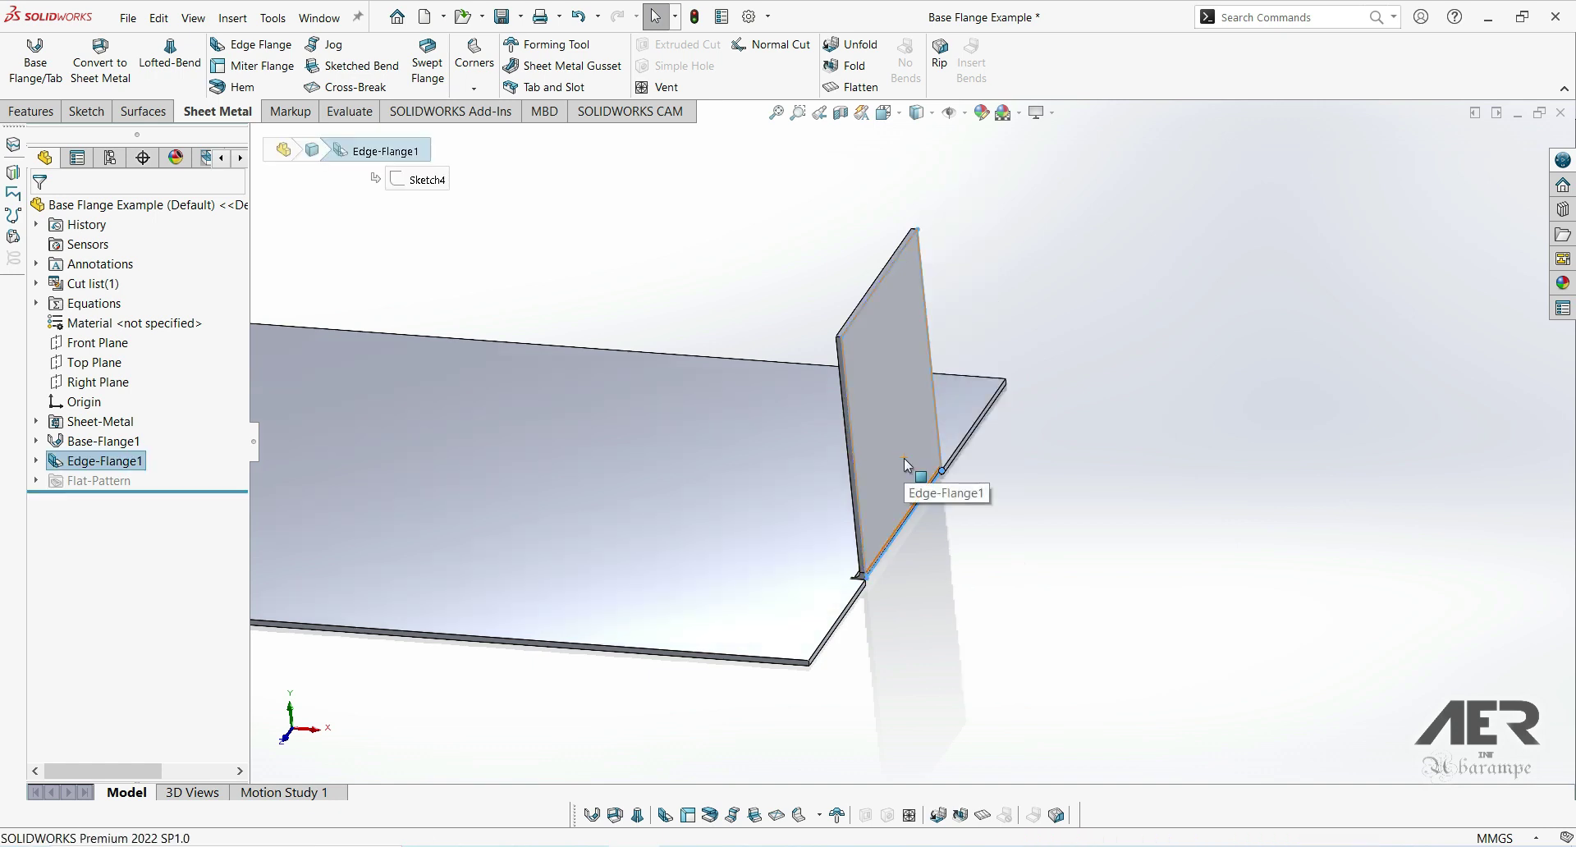
mouse_move(903, 458)
middle_down()
mouse_move(832, 489)
mouse_move(918, 605)
mouse_move(914, 643)
mouse_move(863, 489)
mouse_move(914, 510)
mouse_move(616, 524)
mouse_move(599, 334)
mouse_move(877, 574)
mouse_move(952, 509)
mouse_move(915, 535)
mouse_move(911, 521)
middle_up()
scroll(966, 500, down, 4)
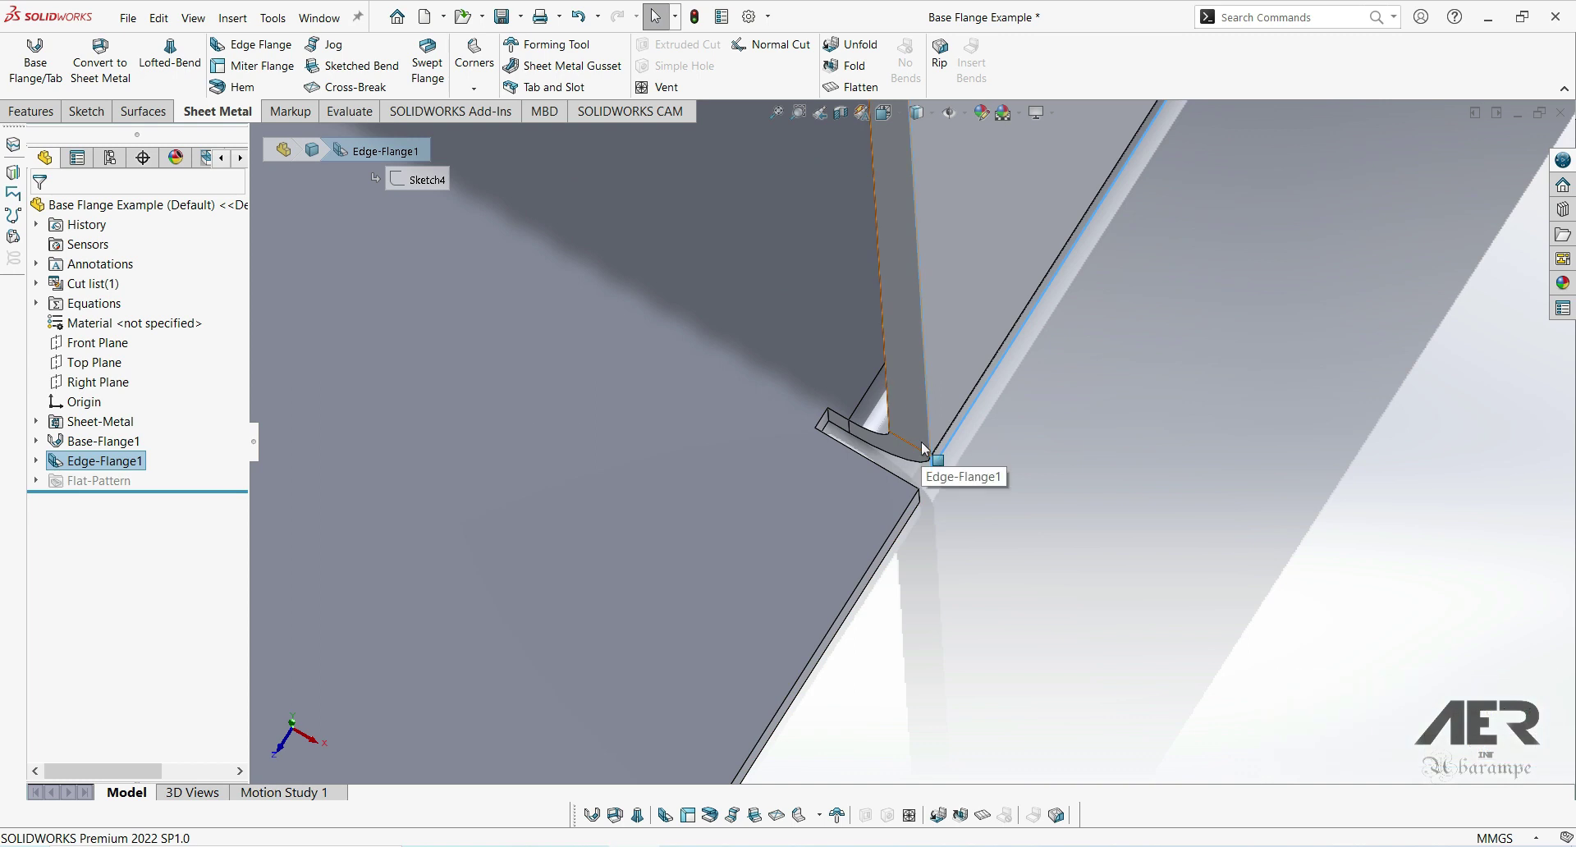
key(ctrl+5)
Orbit and zoom to the relief corner, then search commands for 'meas'.
click(1280, 513)
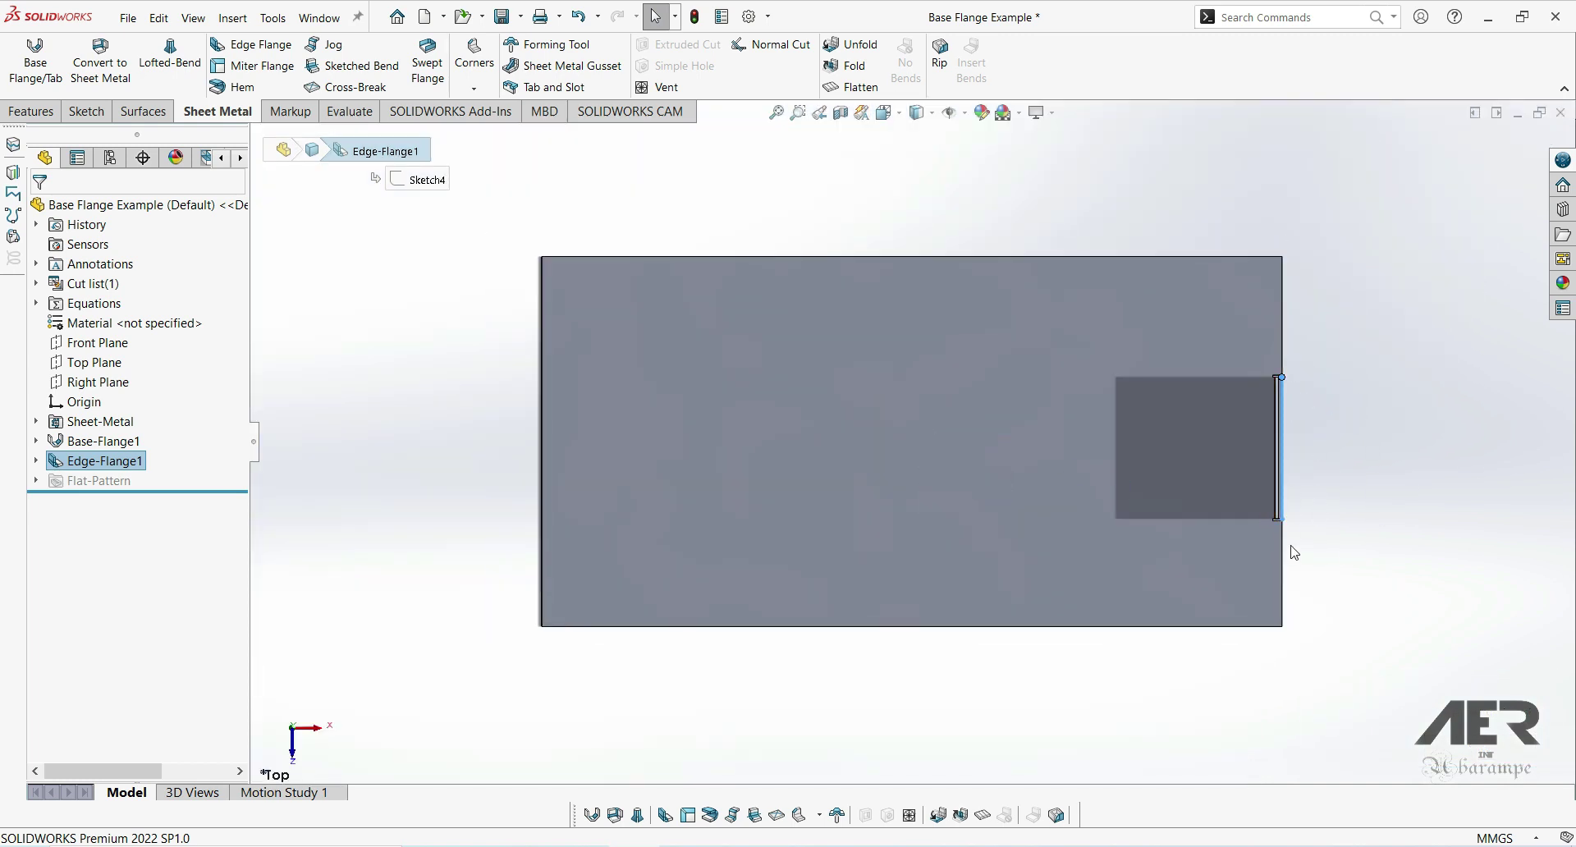
middle_drag(1288, 533, 1070, 622)
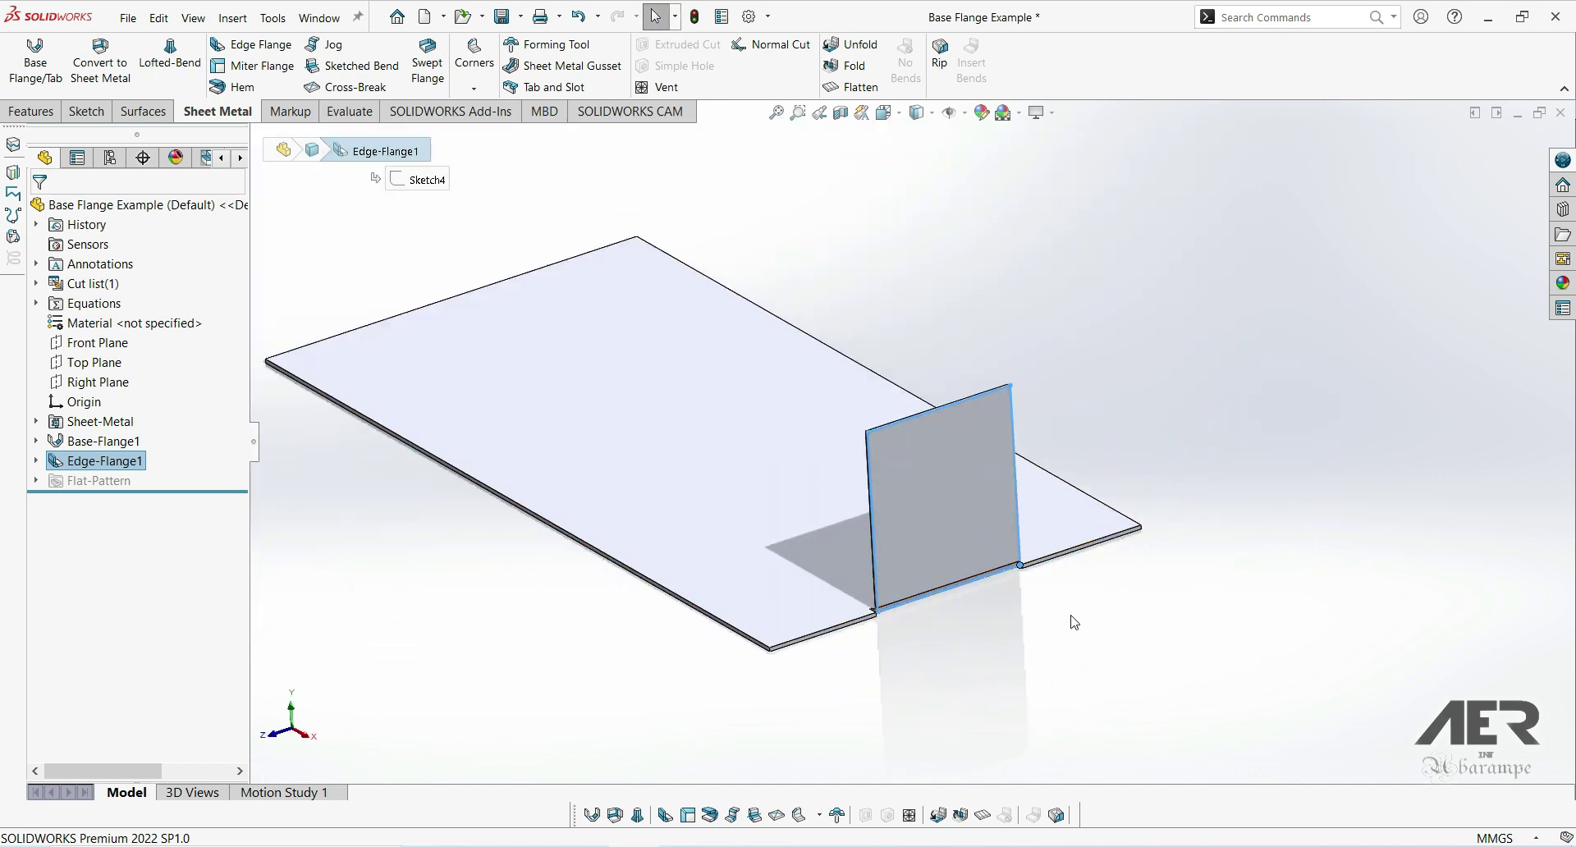
scroll(901, 651, down, 3)
scroll(901, 650, down, 5)
middle_drag(866, 494, 924, 559)
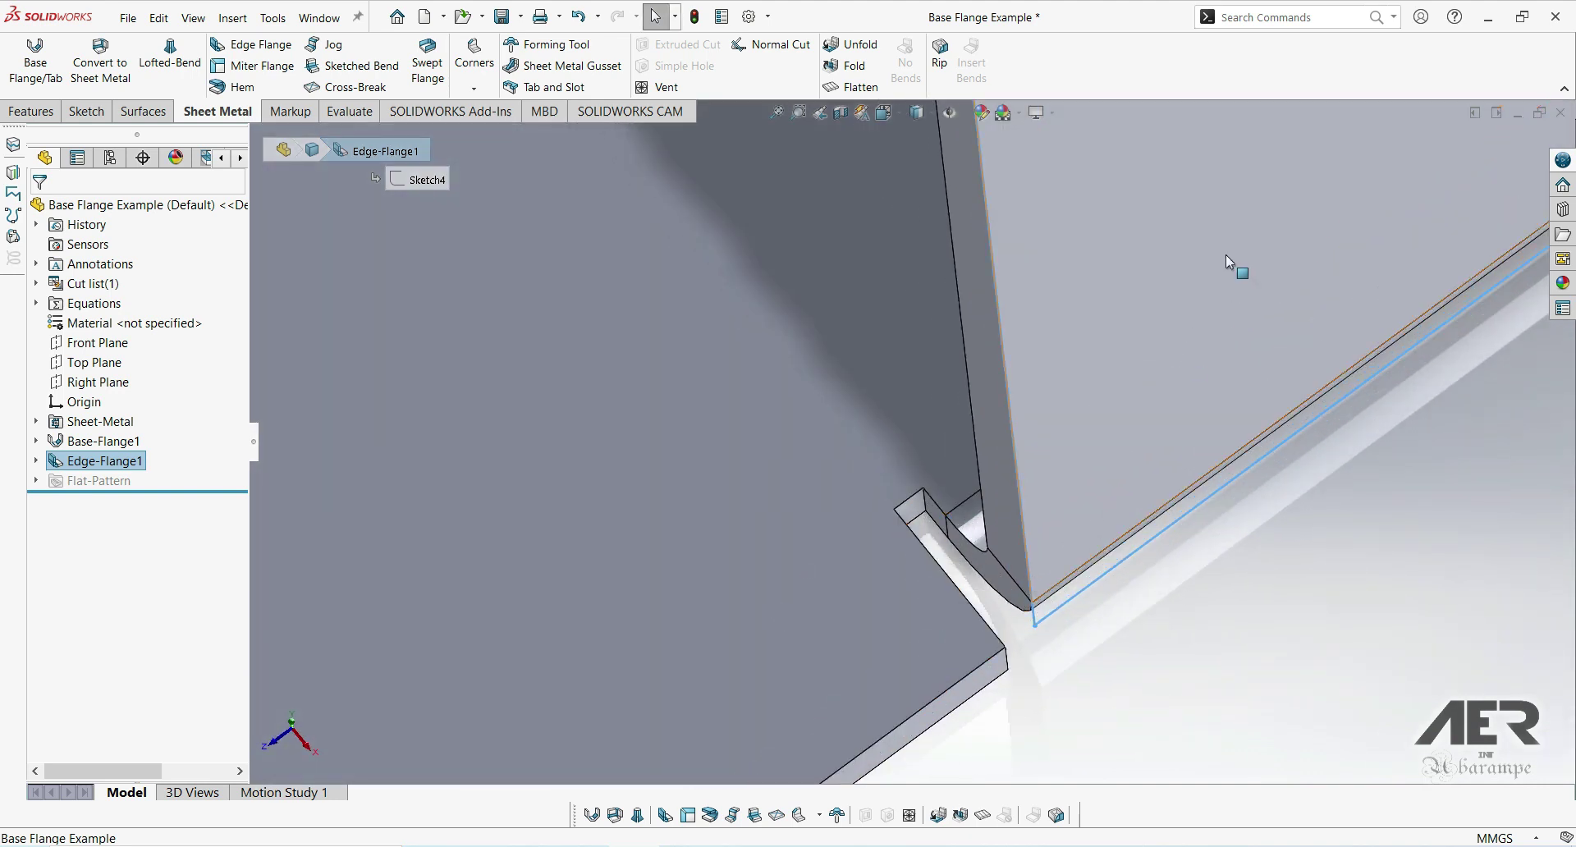
text(meas)
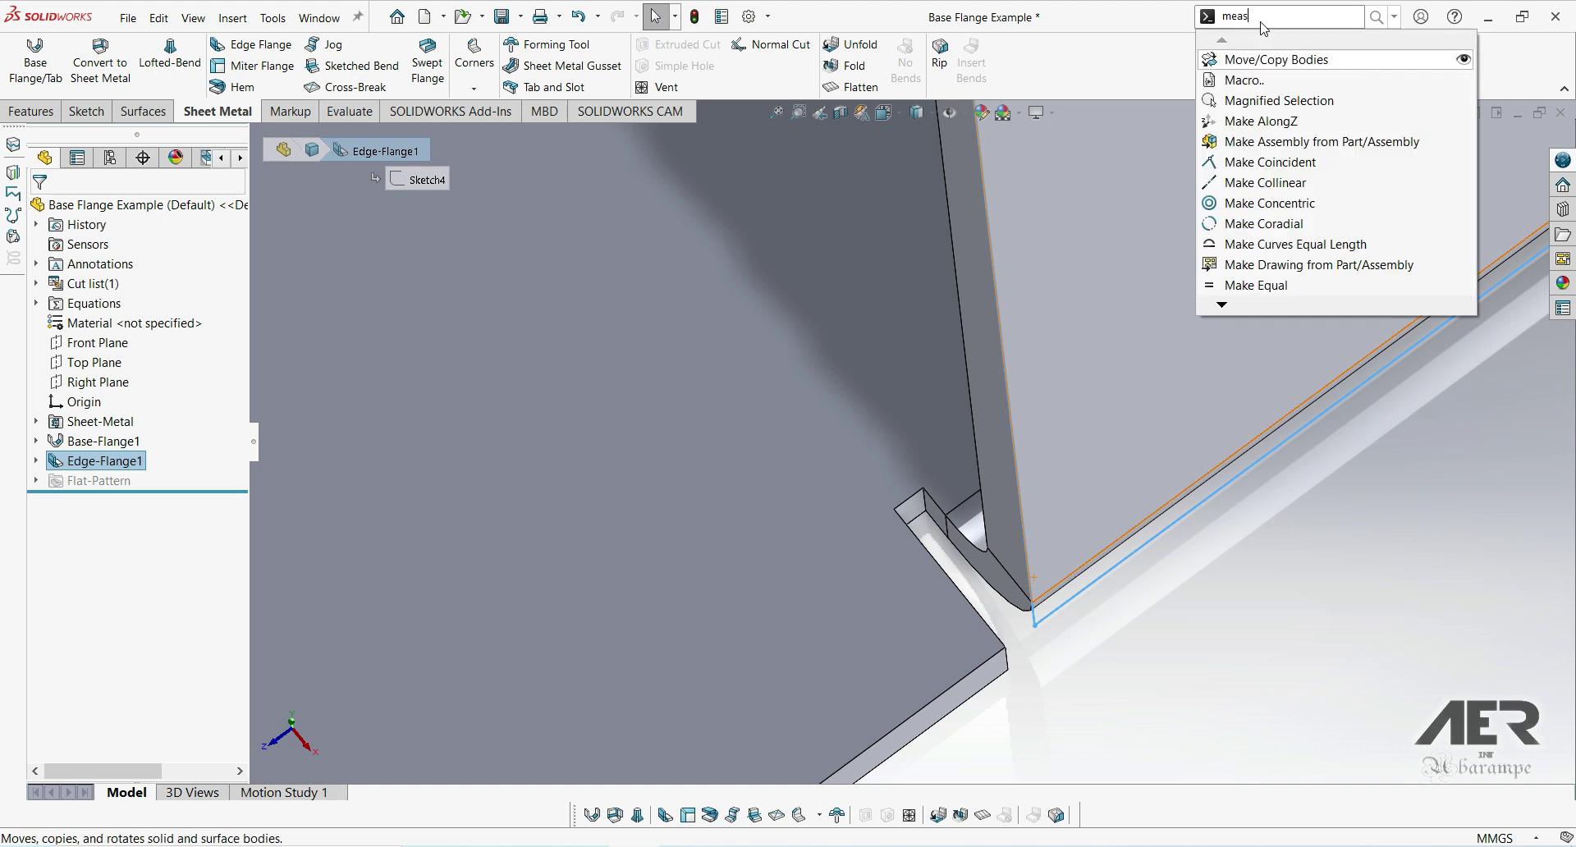
click(1247, 42)
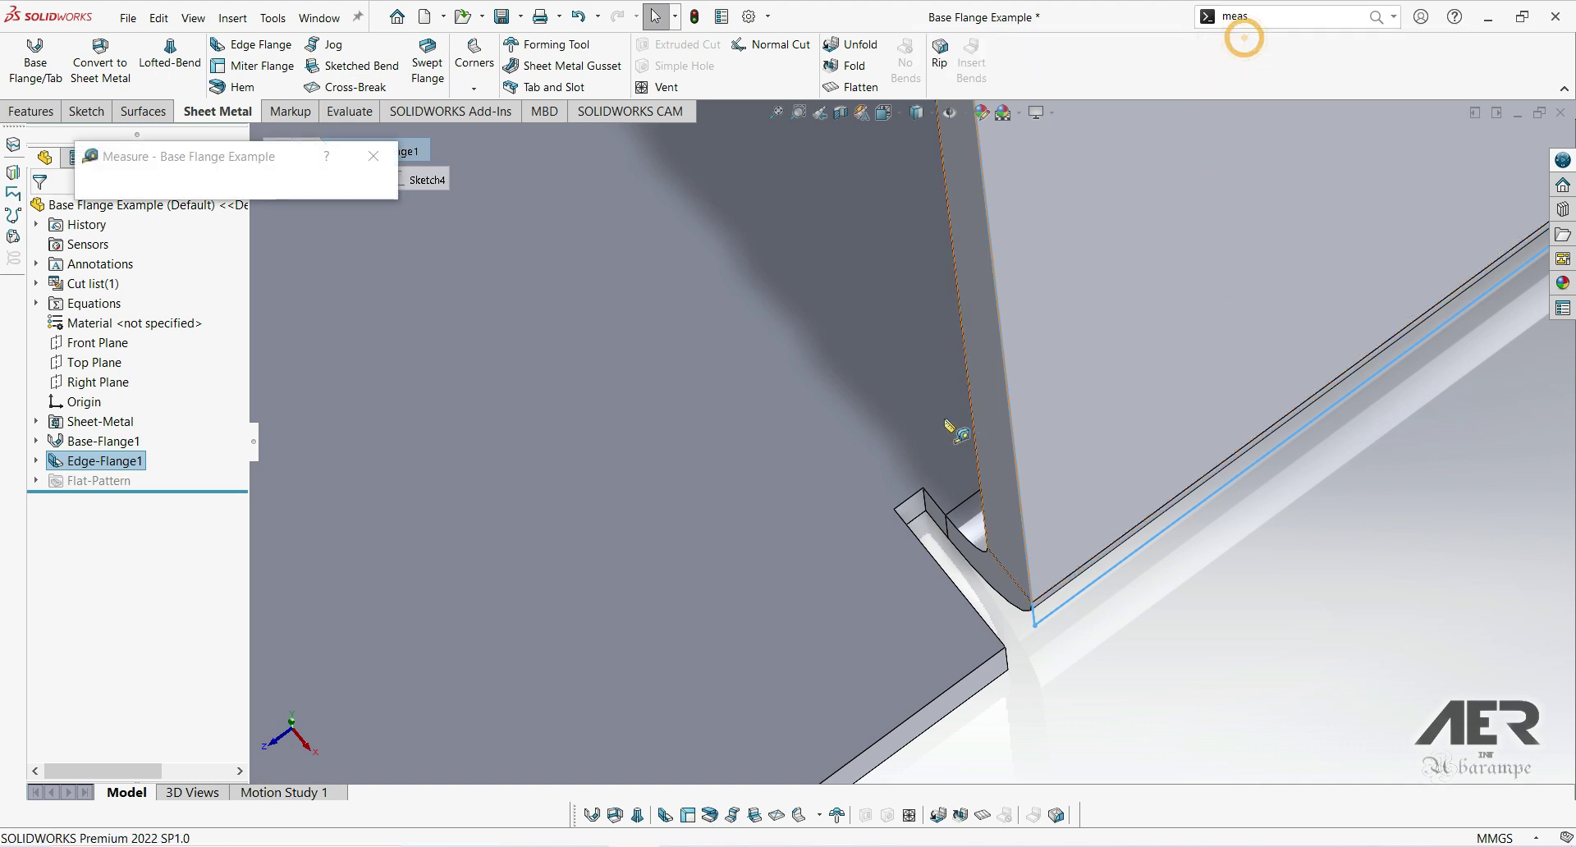
click(916, 499)
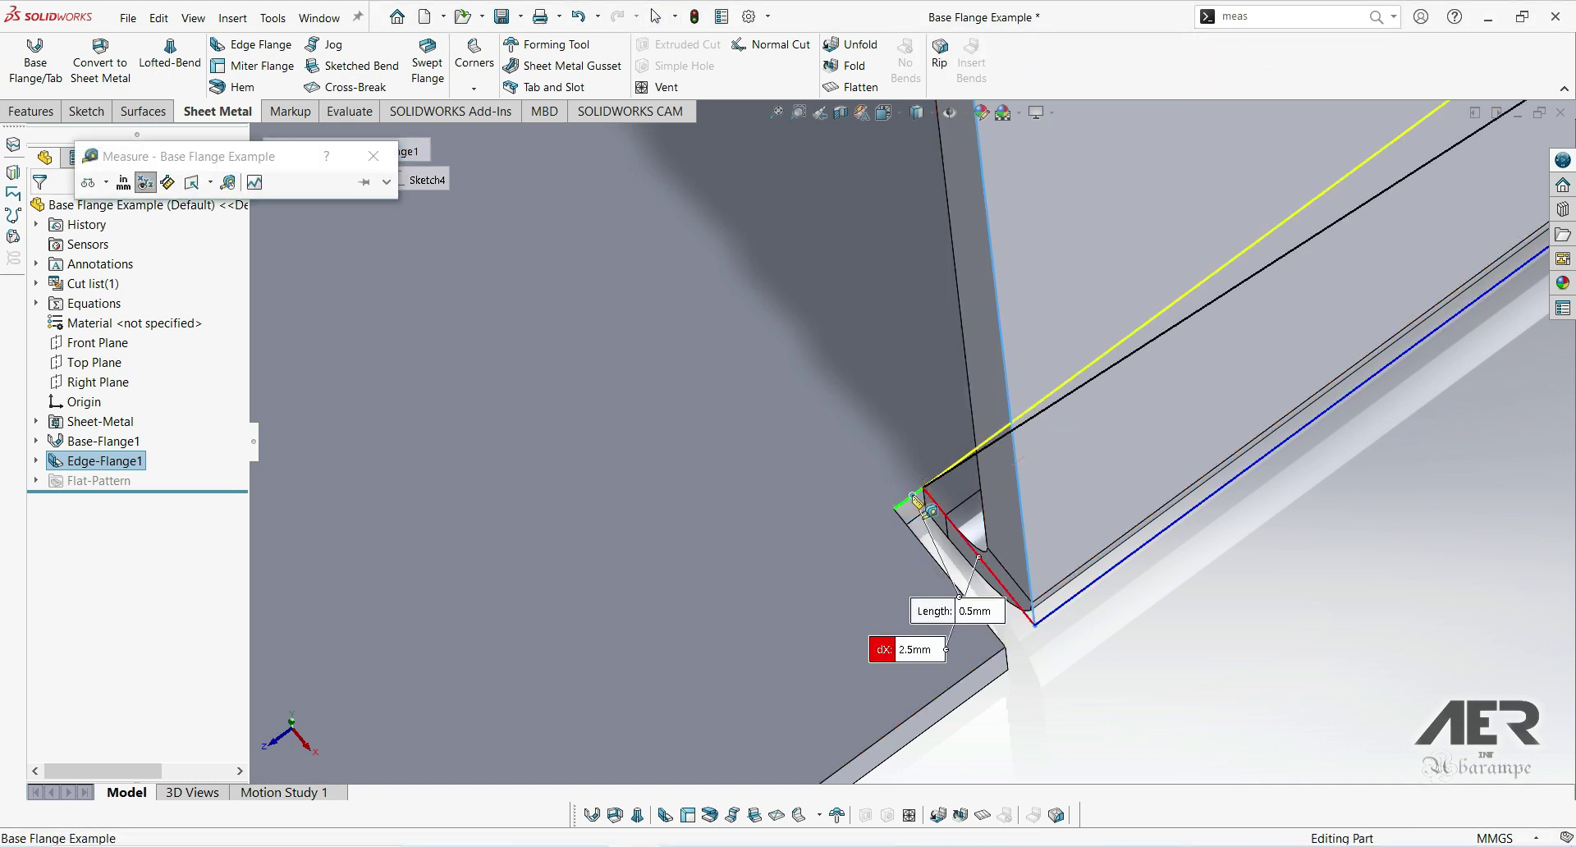
scroll(917, 499, down, 5)
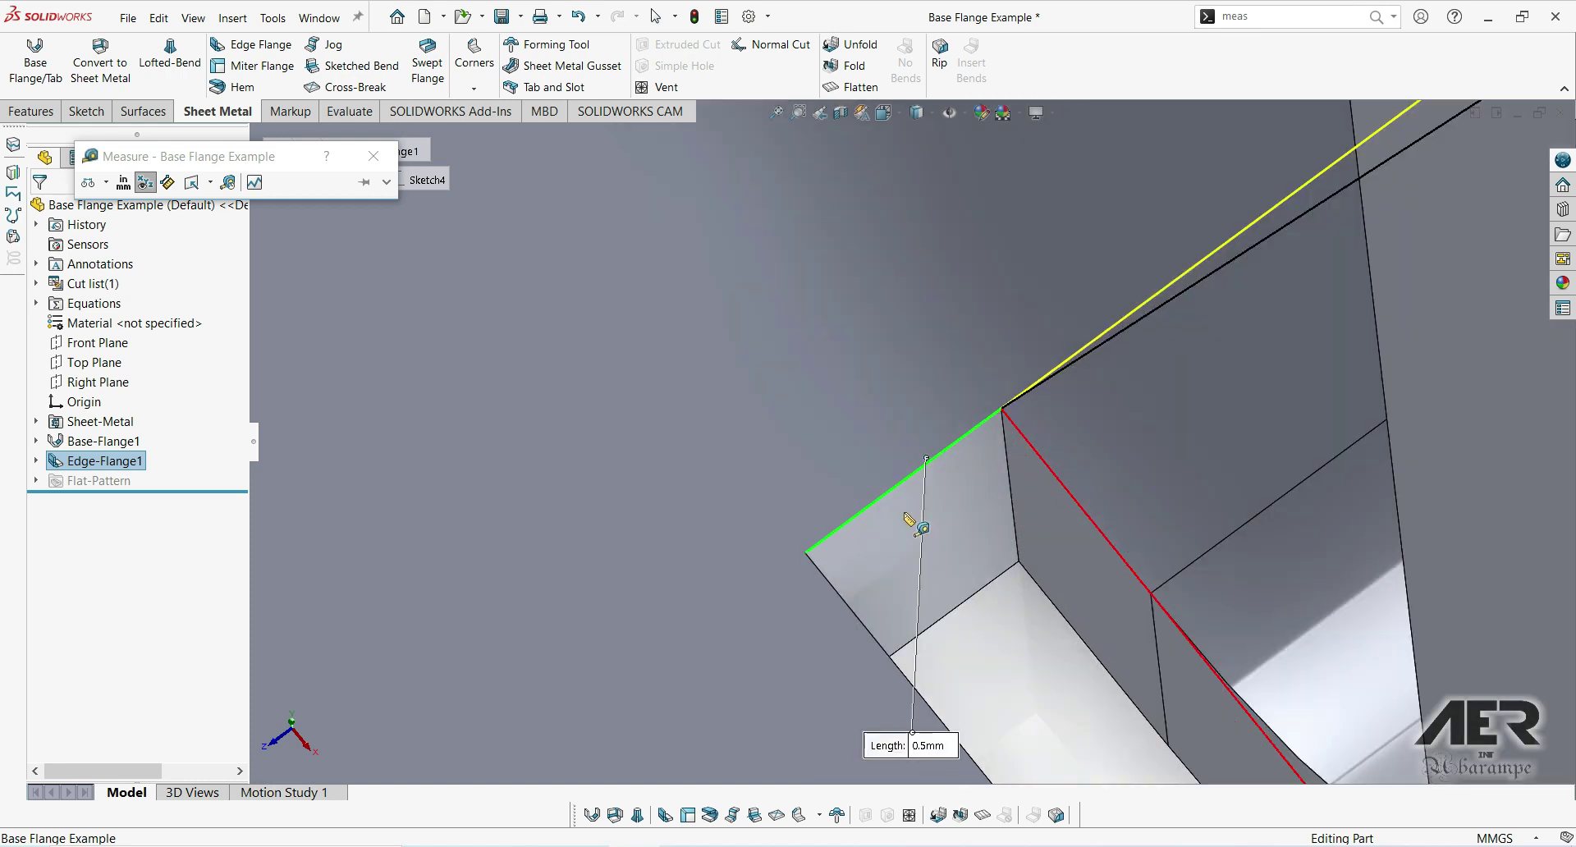
scroll(908, 696, down, 8)
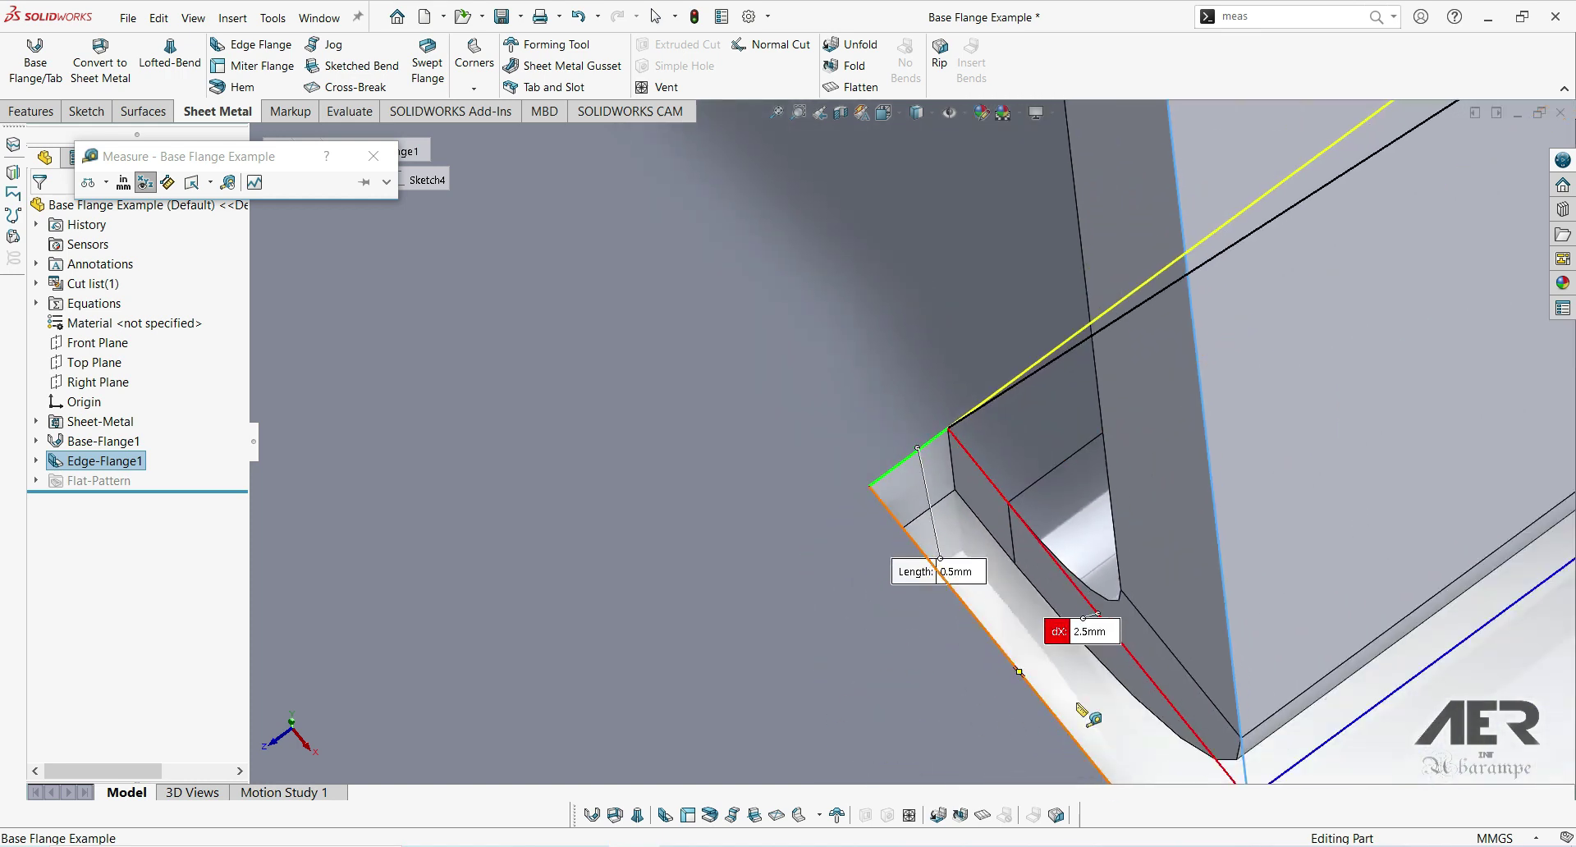
click(937, 492)
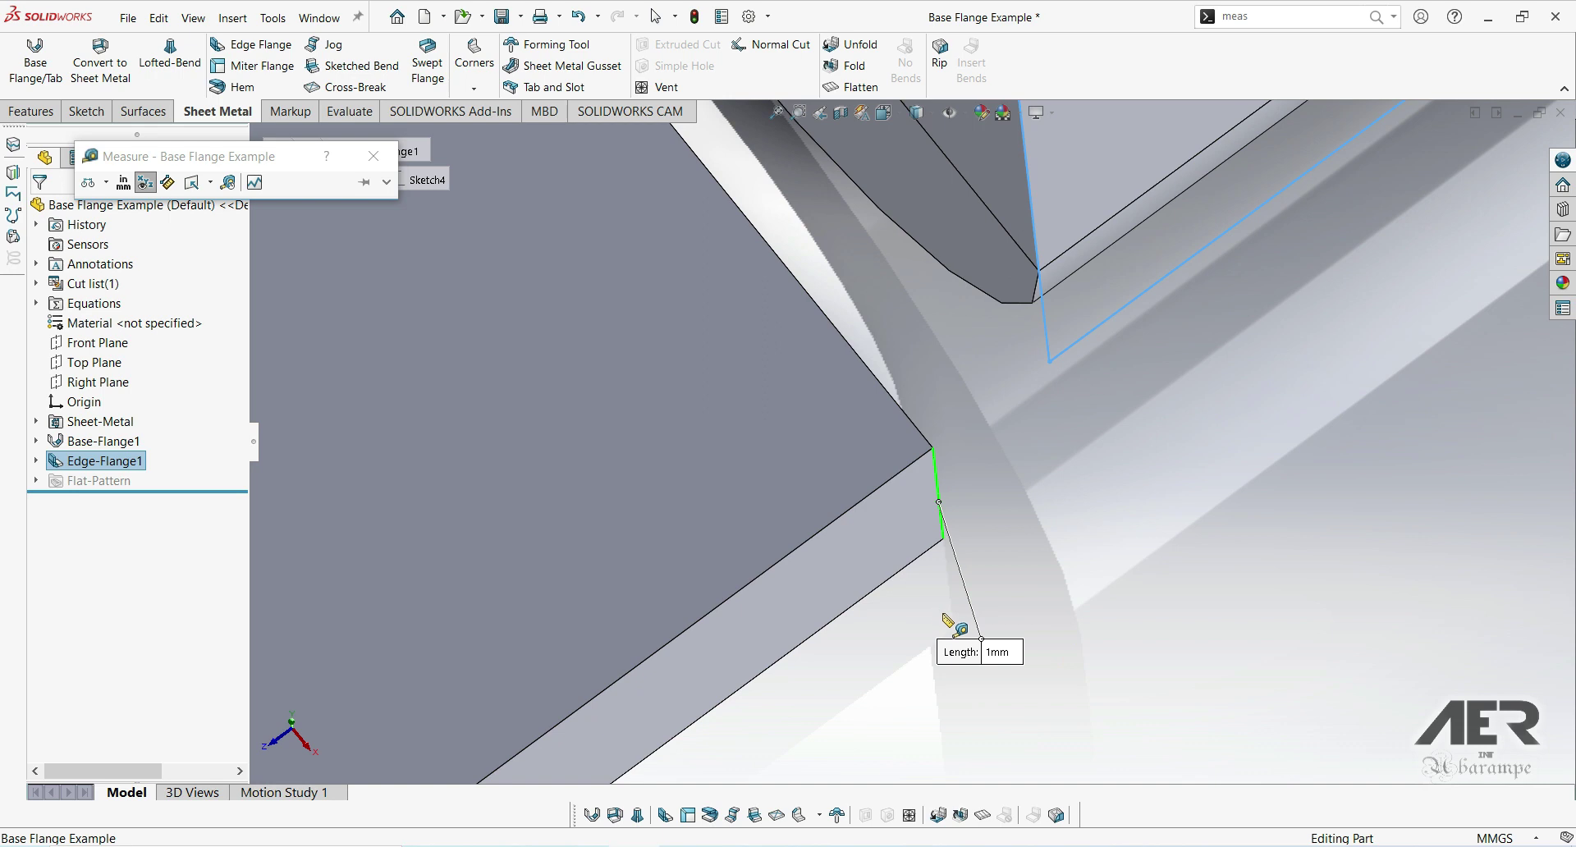
scroll(944, 592, up, 4)
Change the Sheet-Metal auto relief to Obround and inspect the rounded relief notch.
key(Escape)
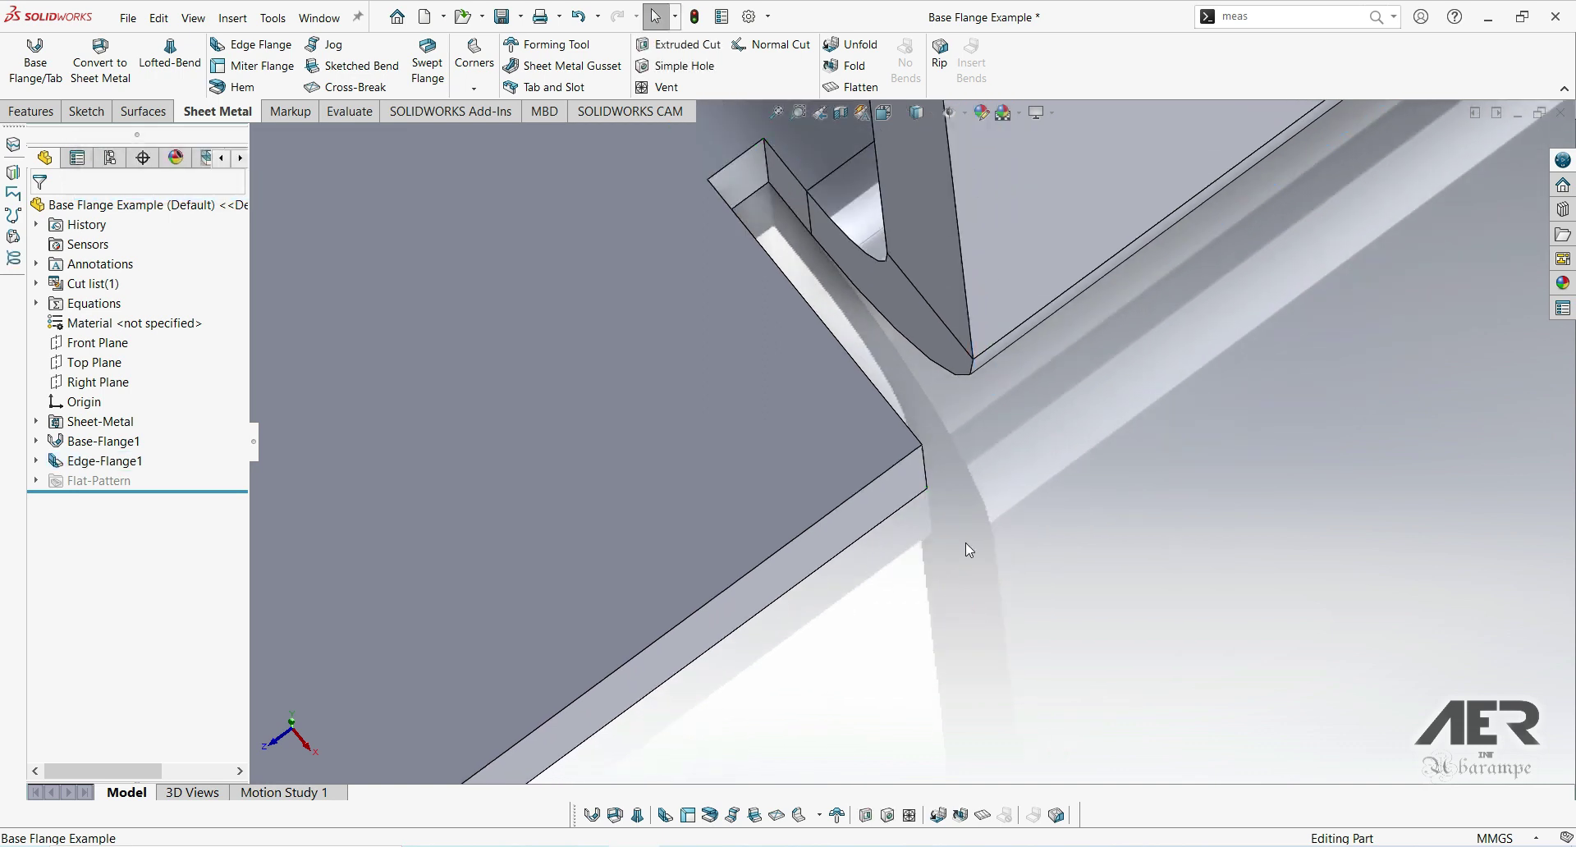
click(95, 421)
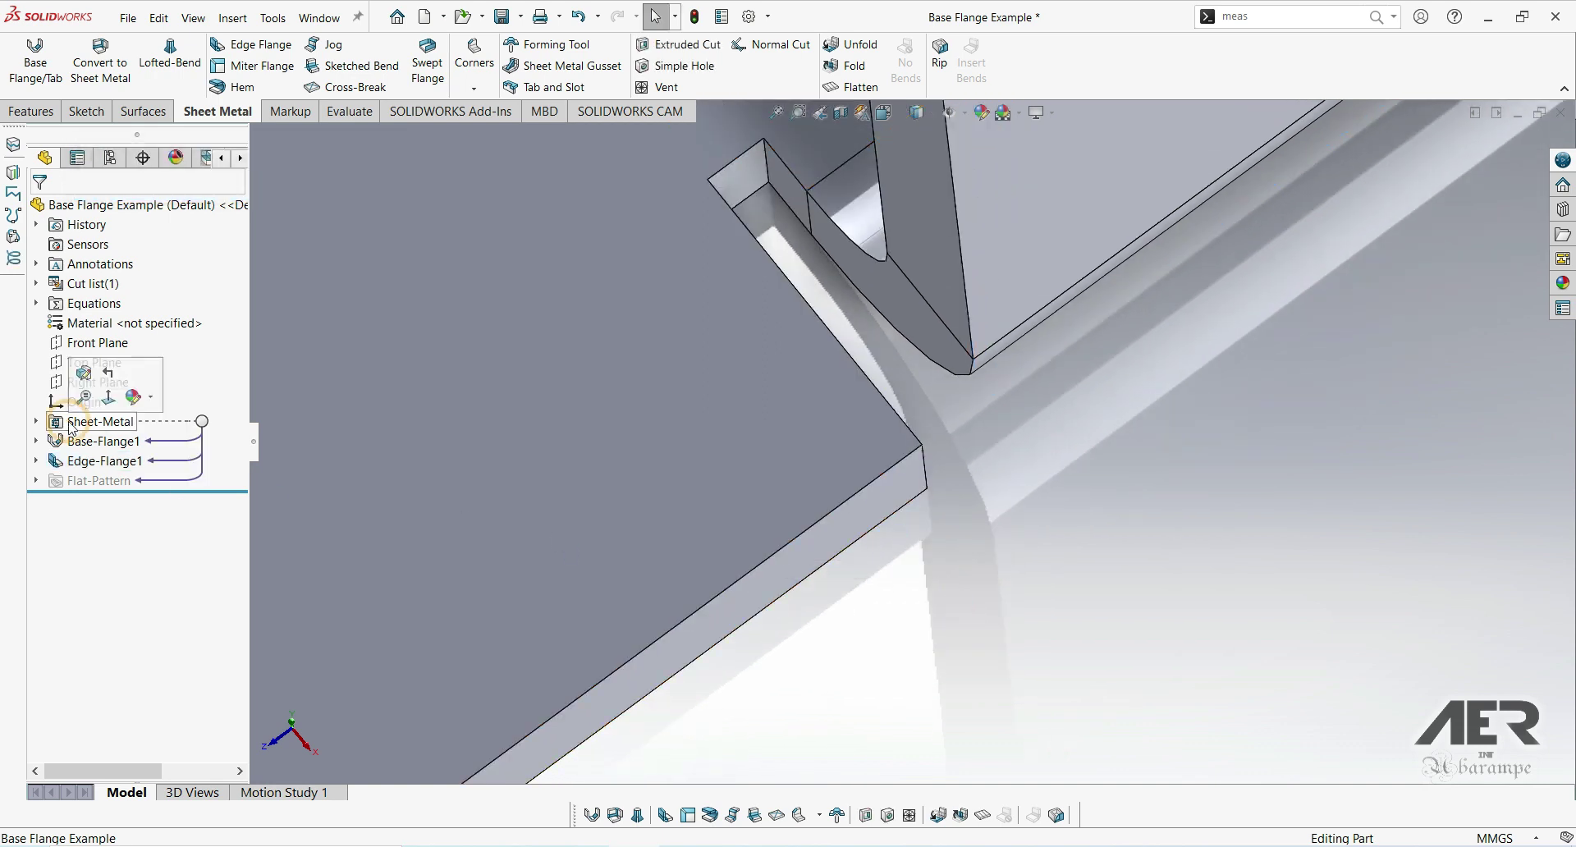
click(85, 381)
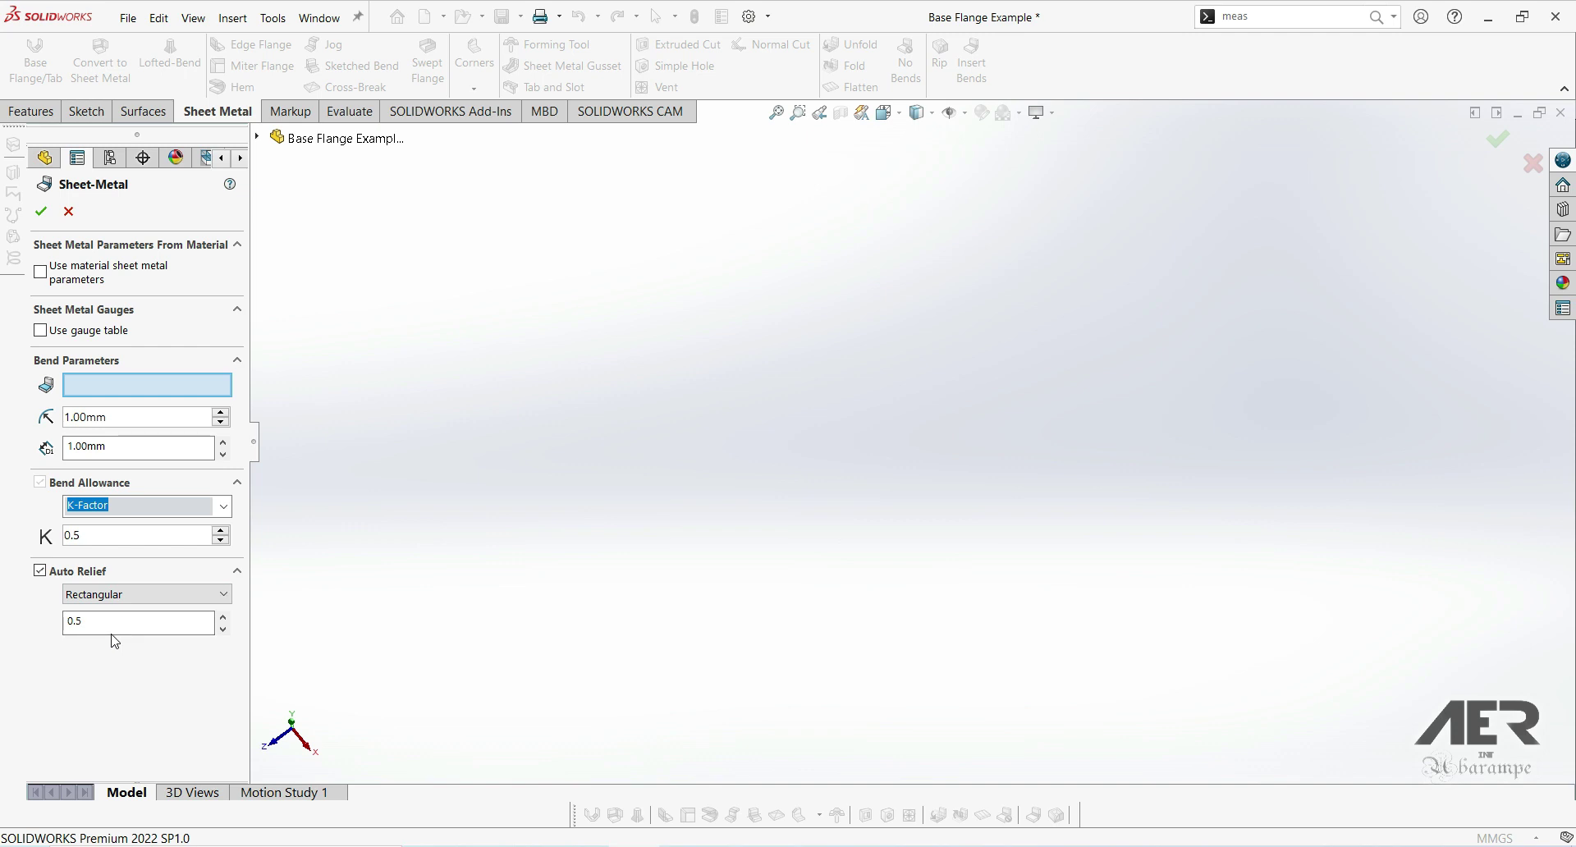
click(131, 602)
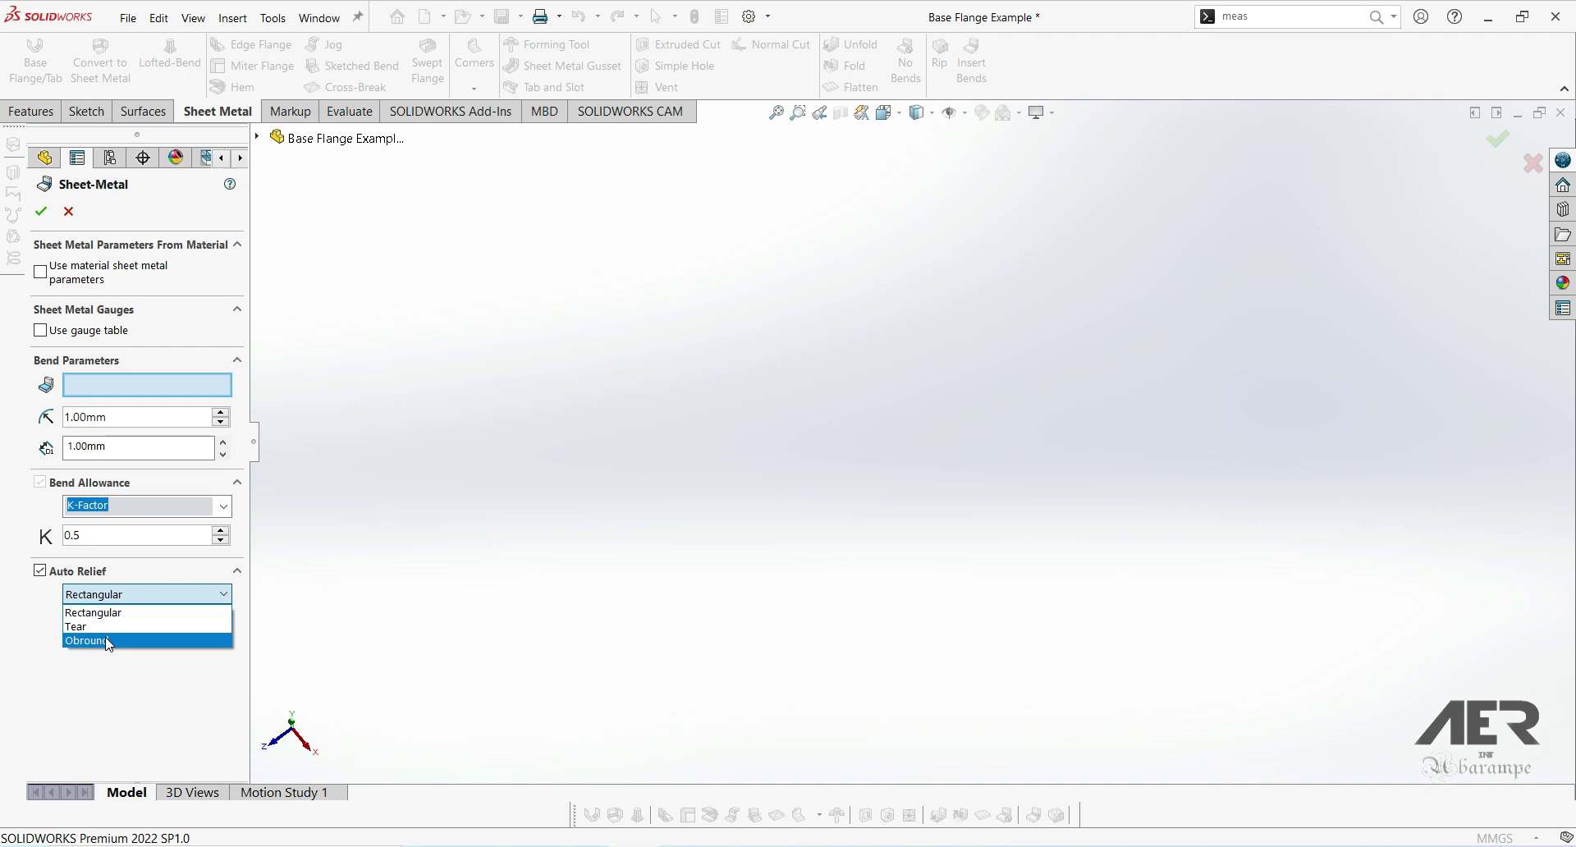
click(107, 641)
click(41, 211)
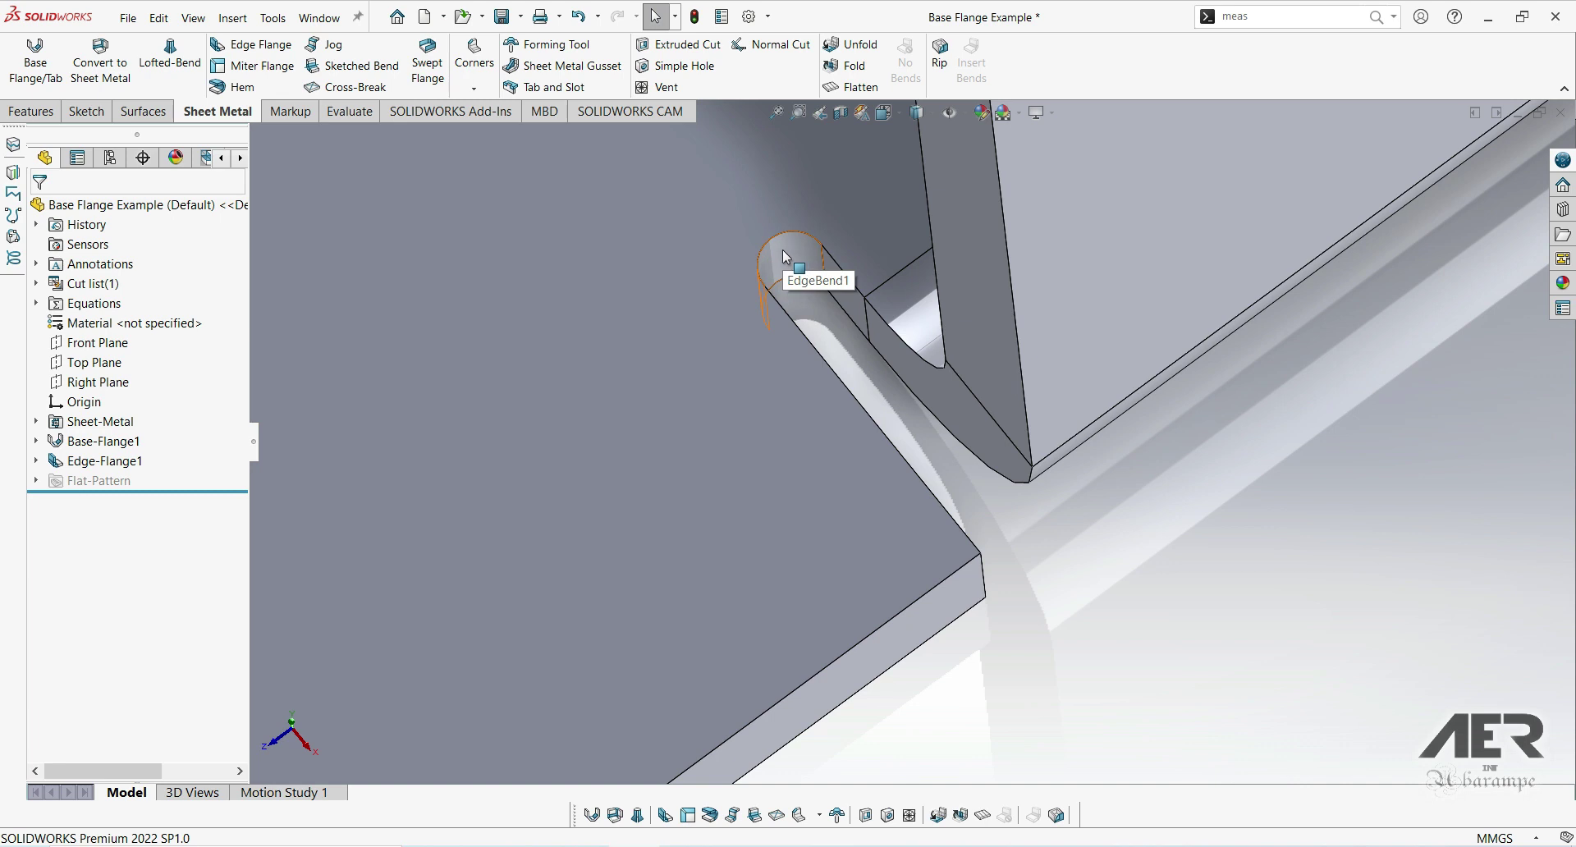
middle_drag(641, 707, 704, 525)
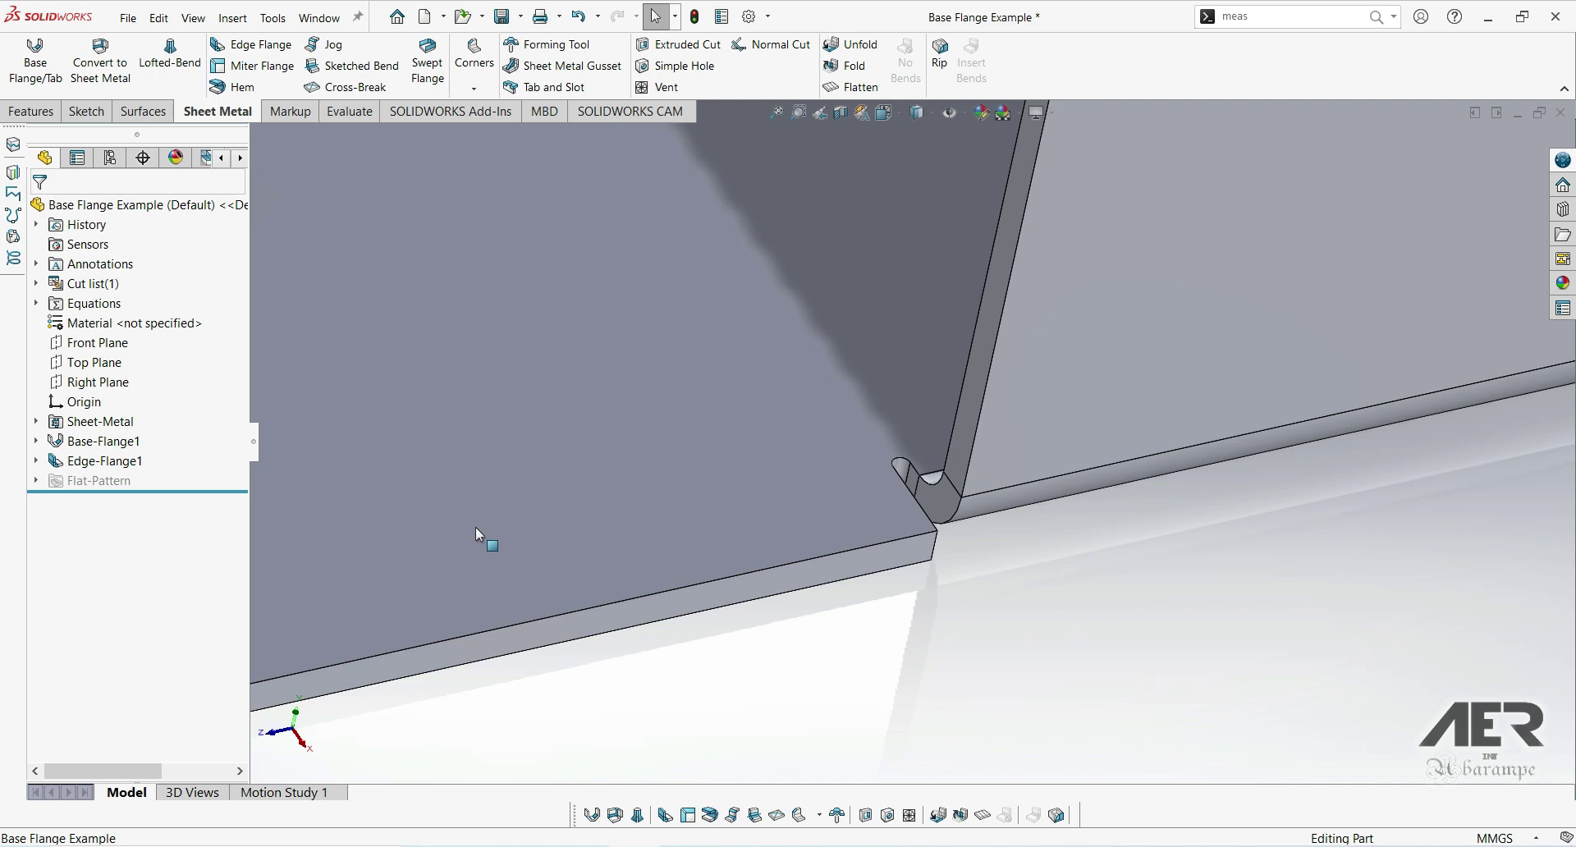
click(99, 421)
Switch the Sheet-Metal auto relief from Obround to Tear and rebuild the part.
click(112, 381)
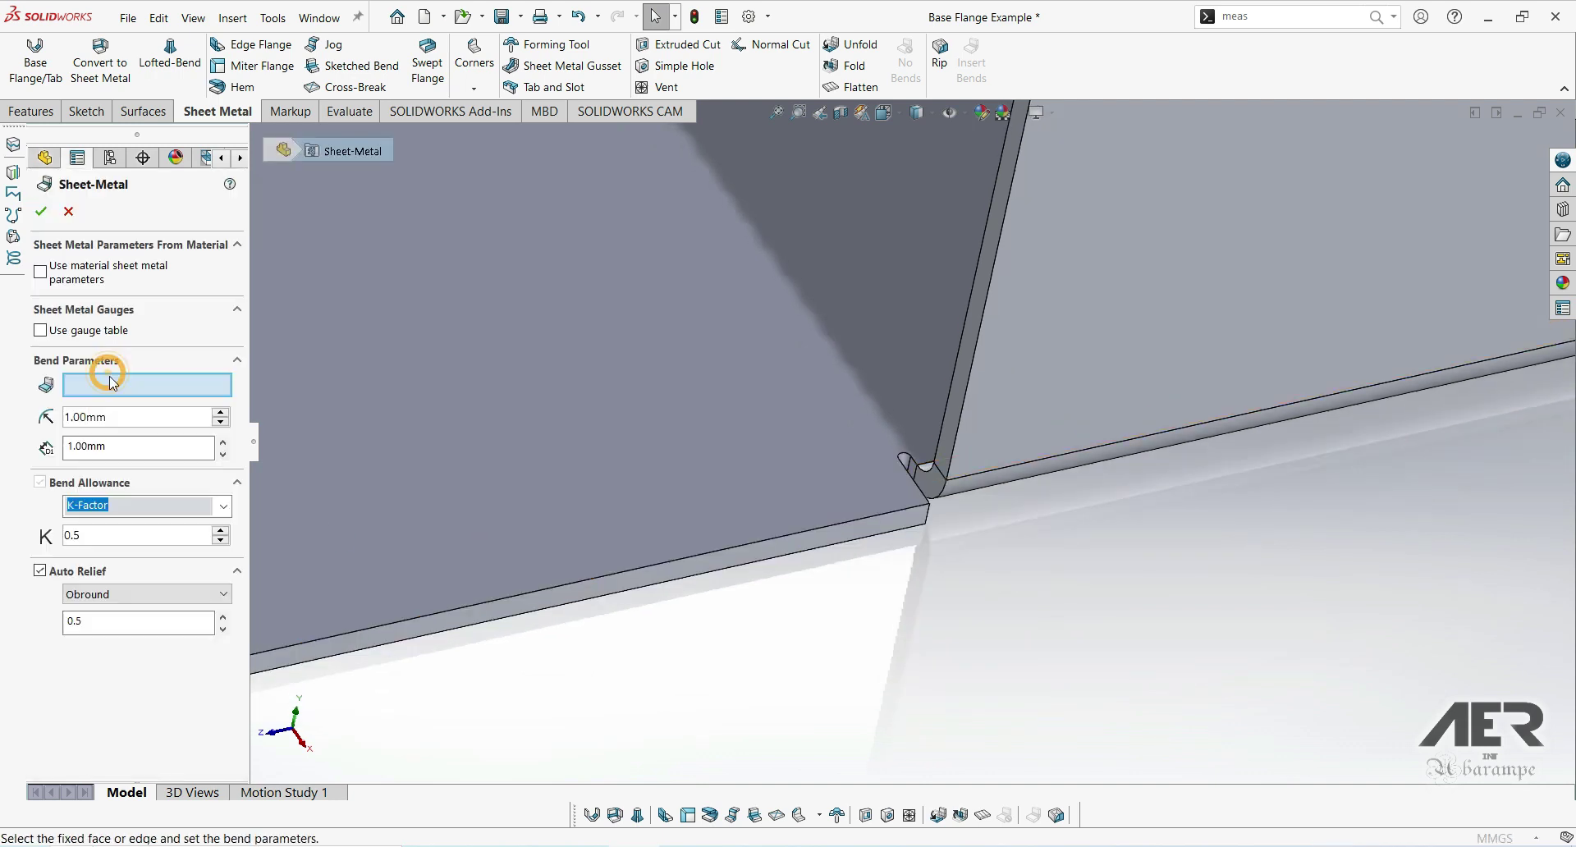
click(210, 599)
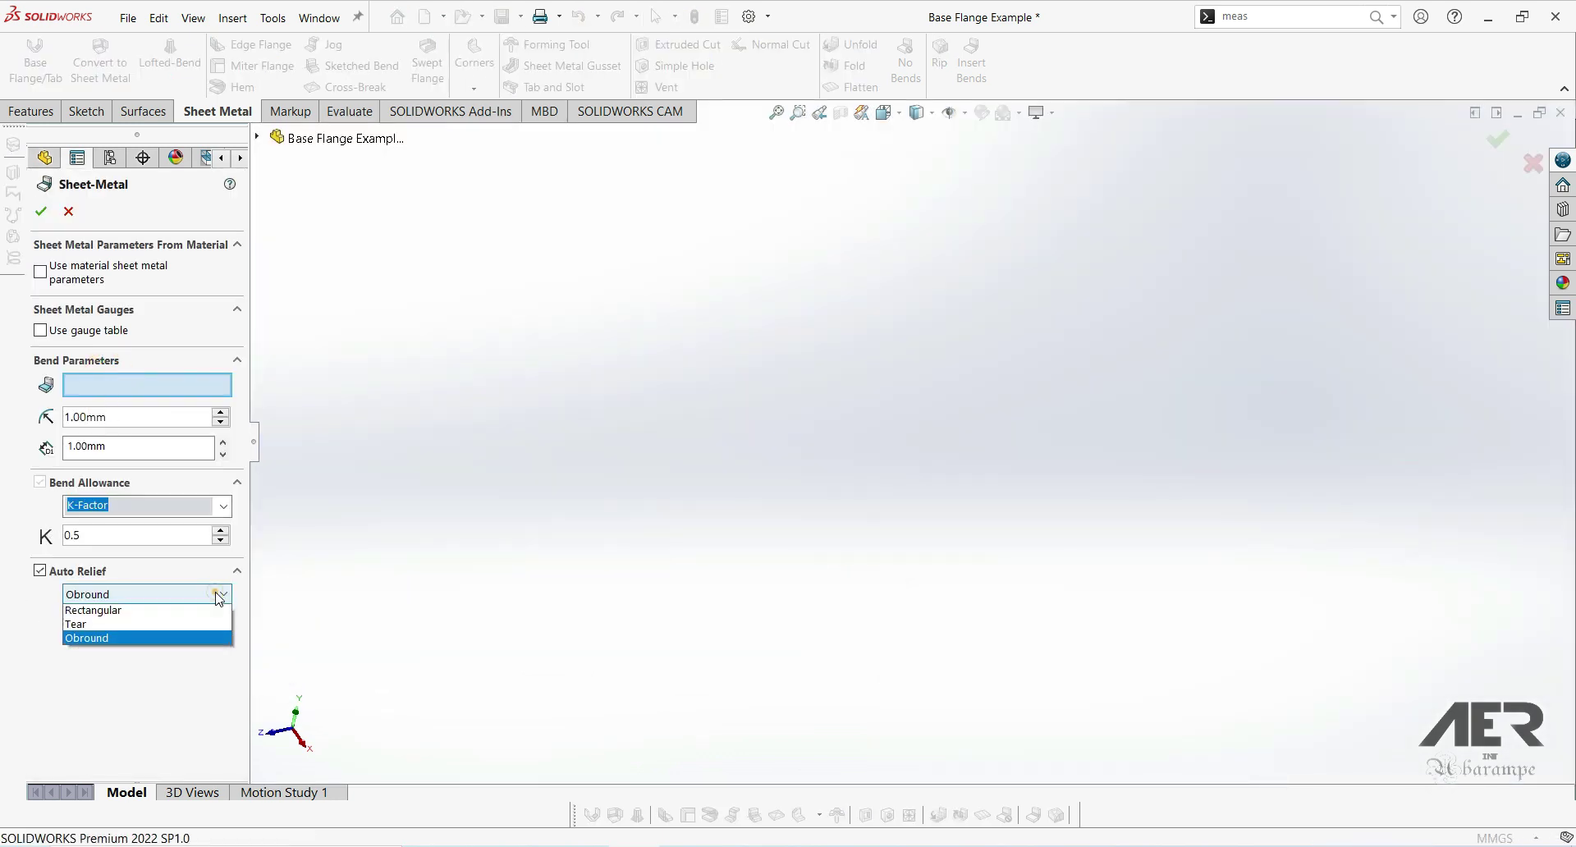
click(77, 626)
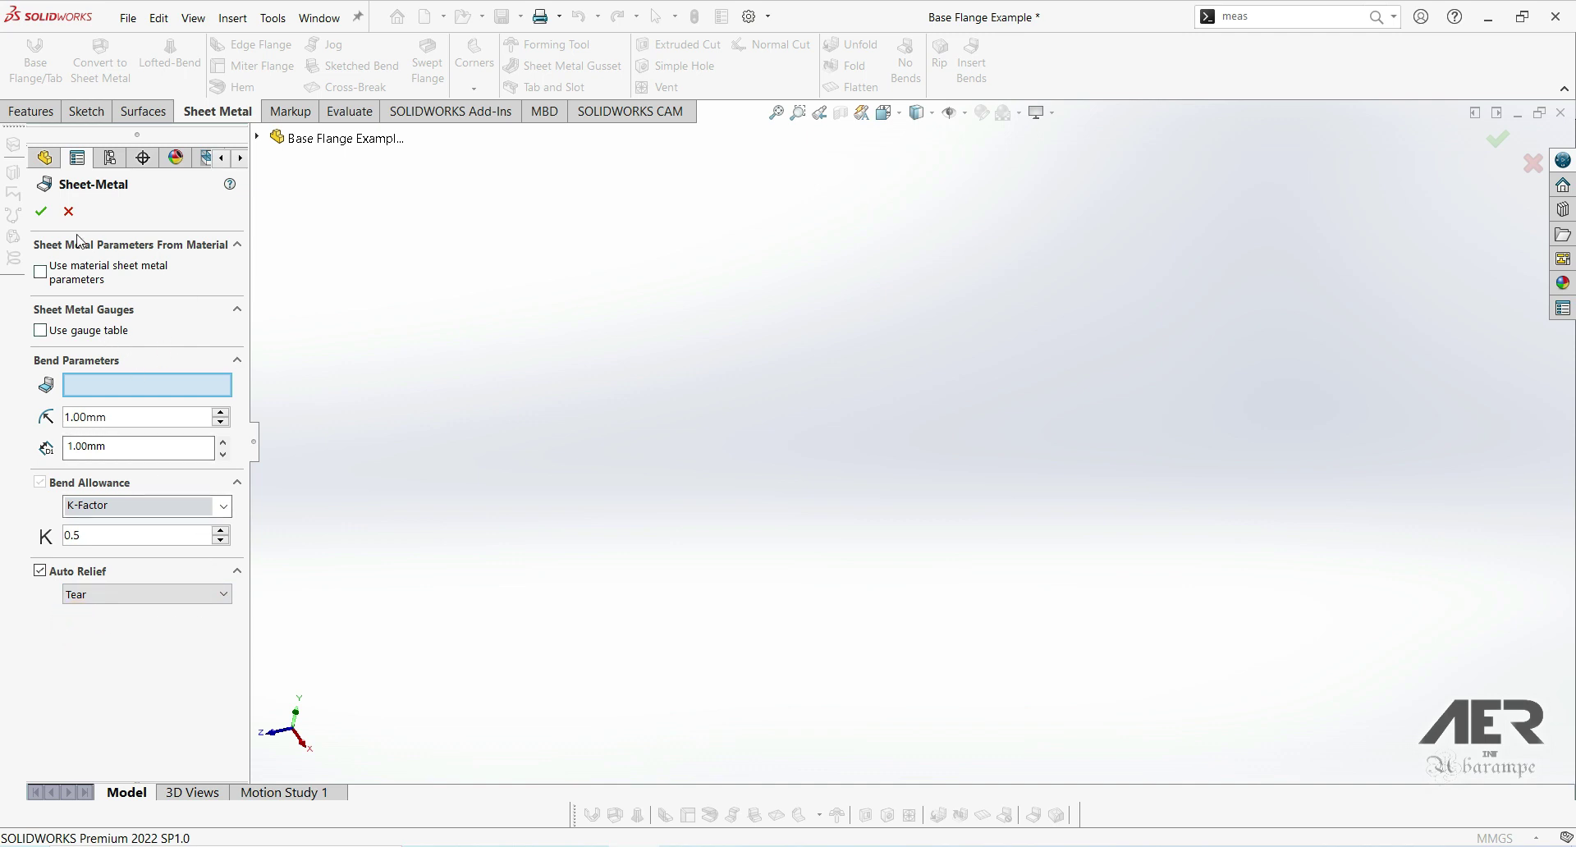
click(44, 213)
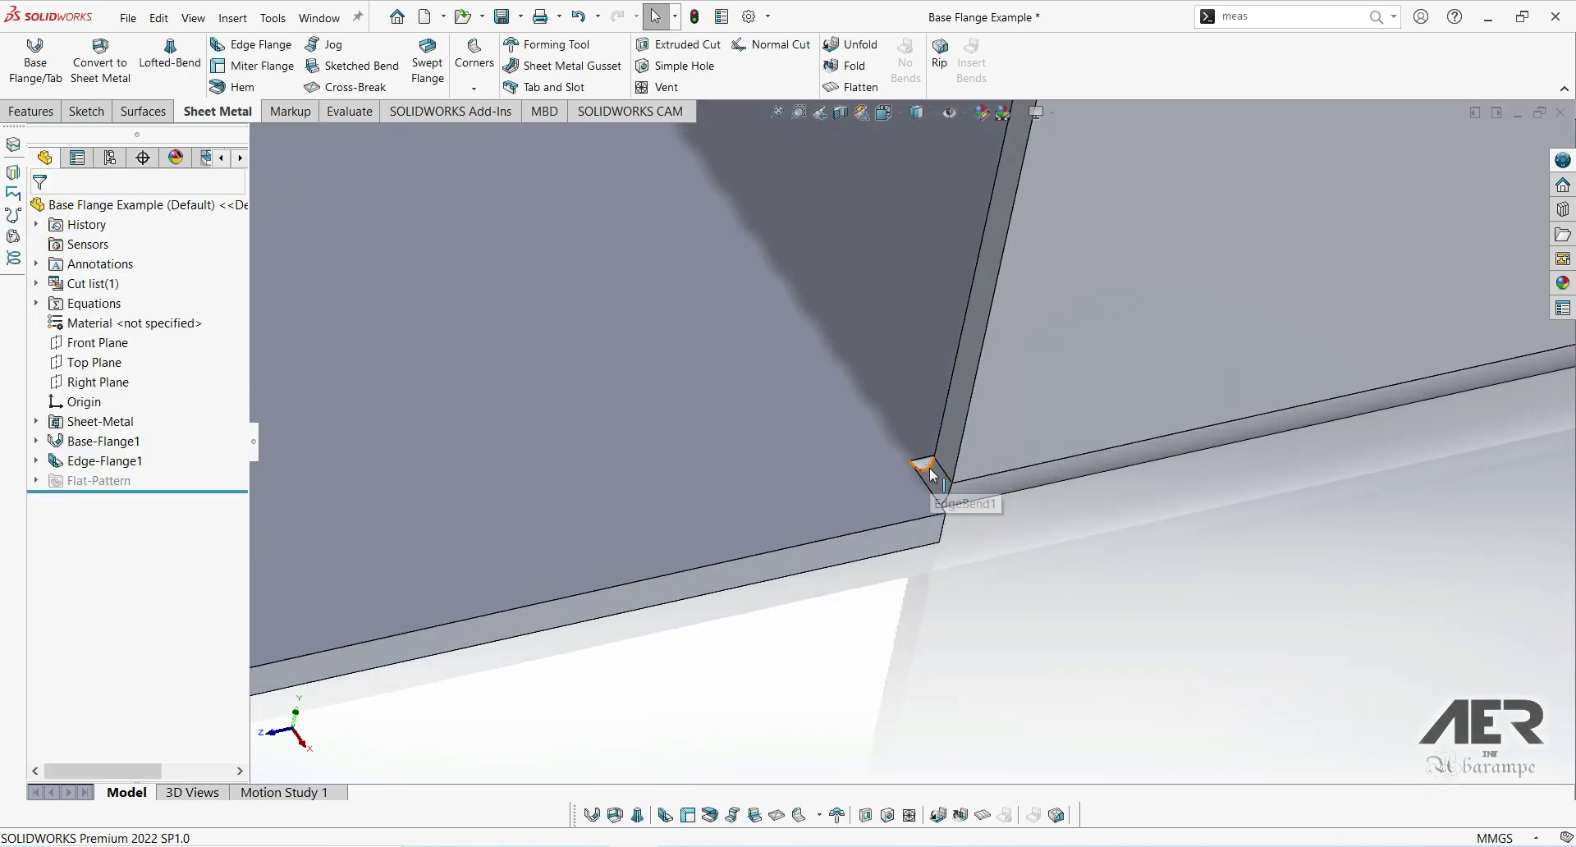
middle_drag(889, 468, 876, 393)
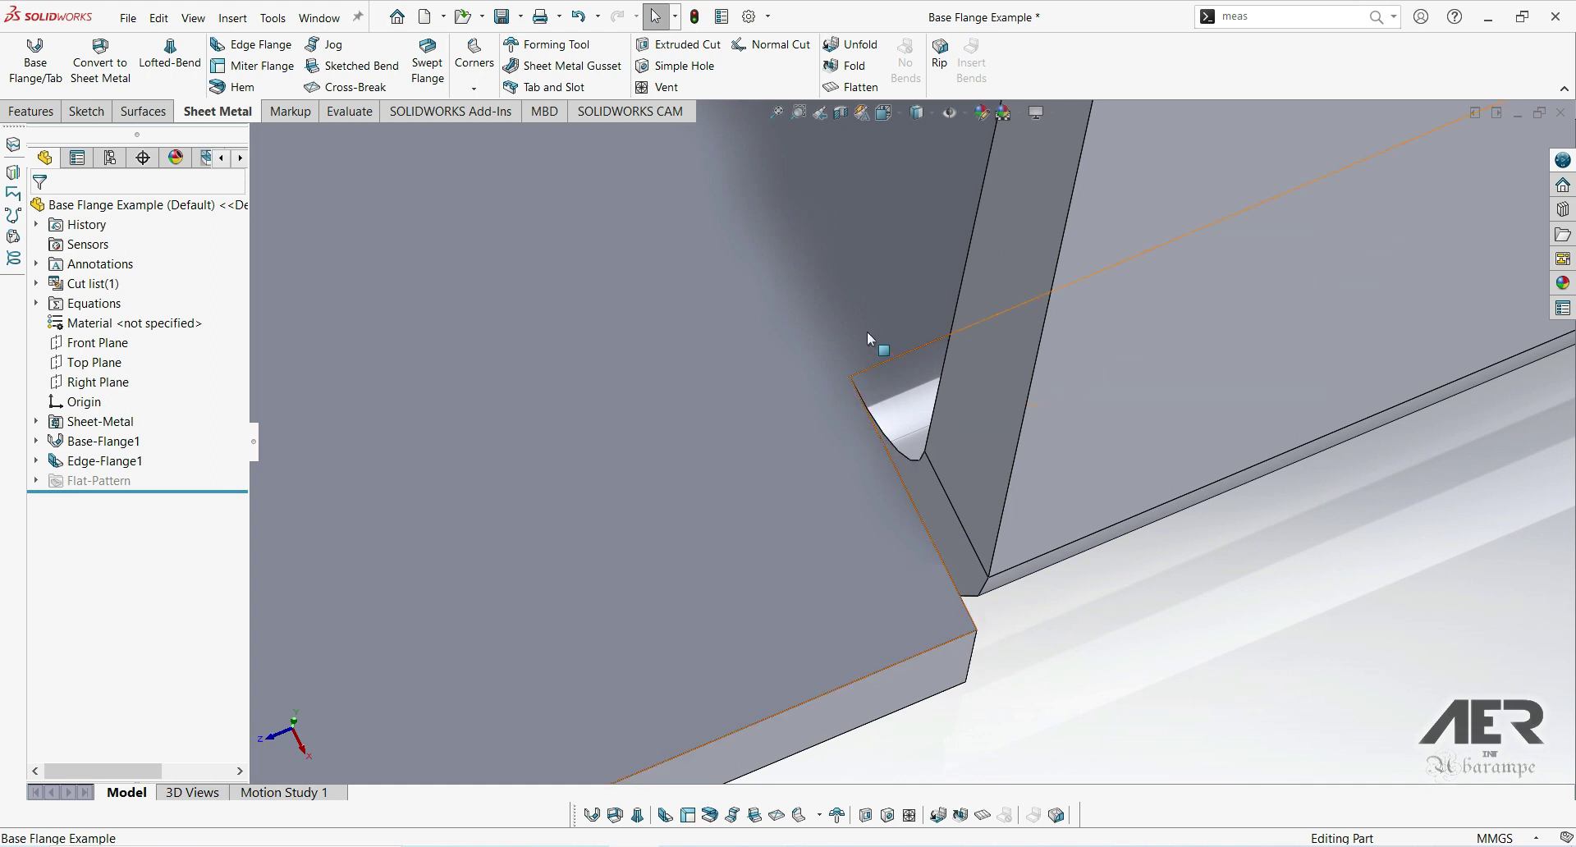
middle_drag(907, 621, 806, 416)
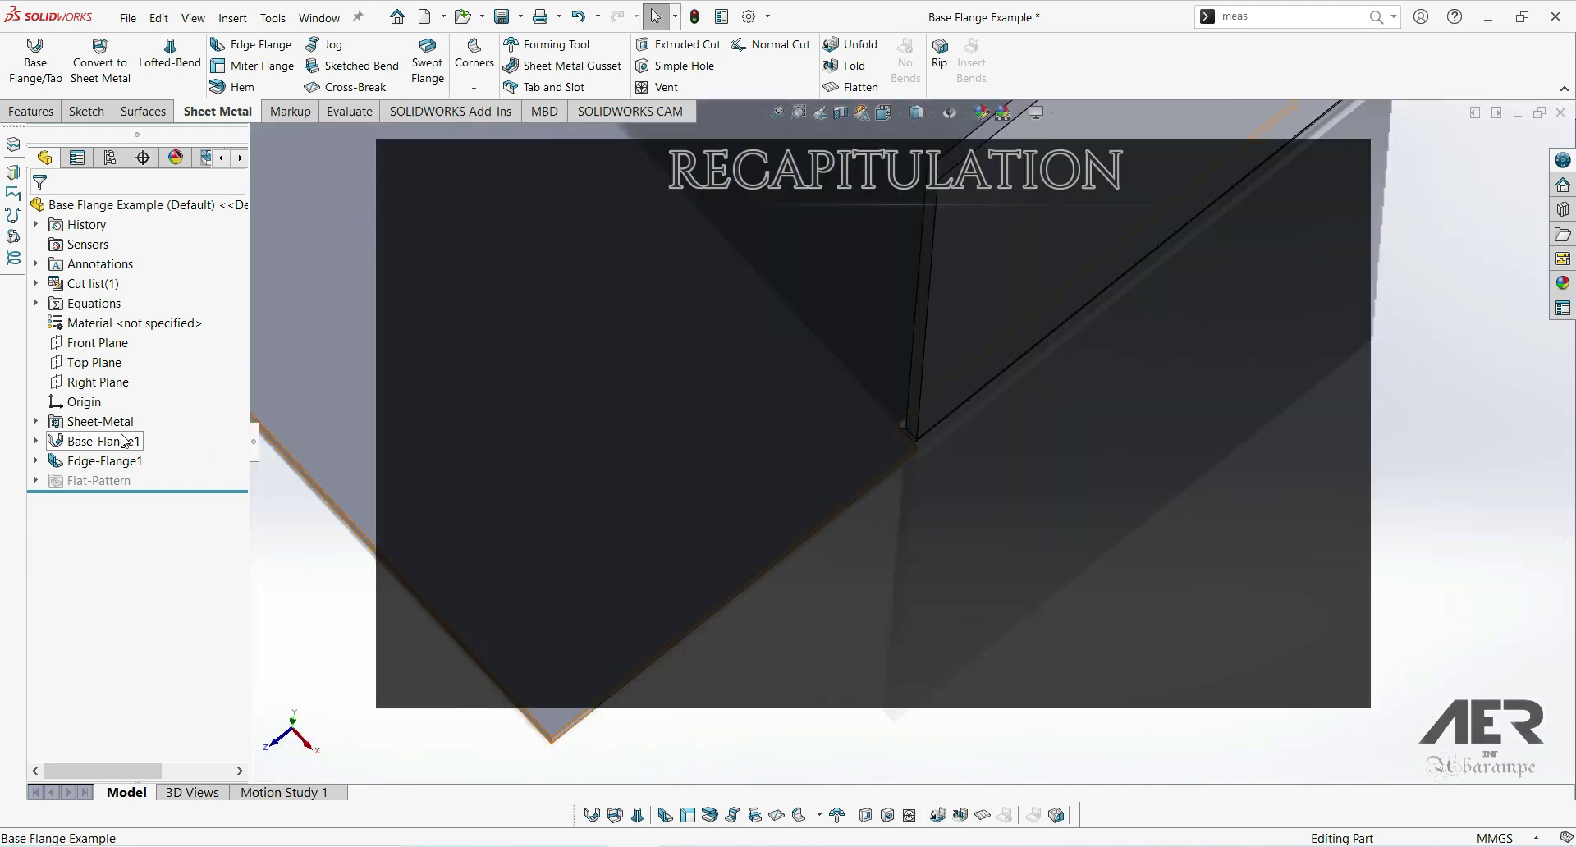
middle_drag(913, 448, 909, 403)
middle_drag(869, 497, 865, 515)
middle_drag(907, 422, 841, 390)
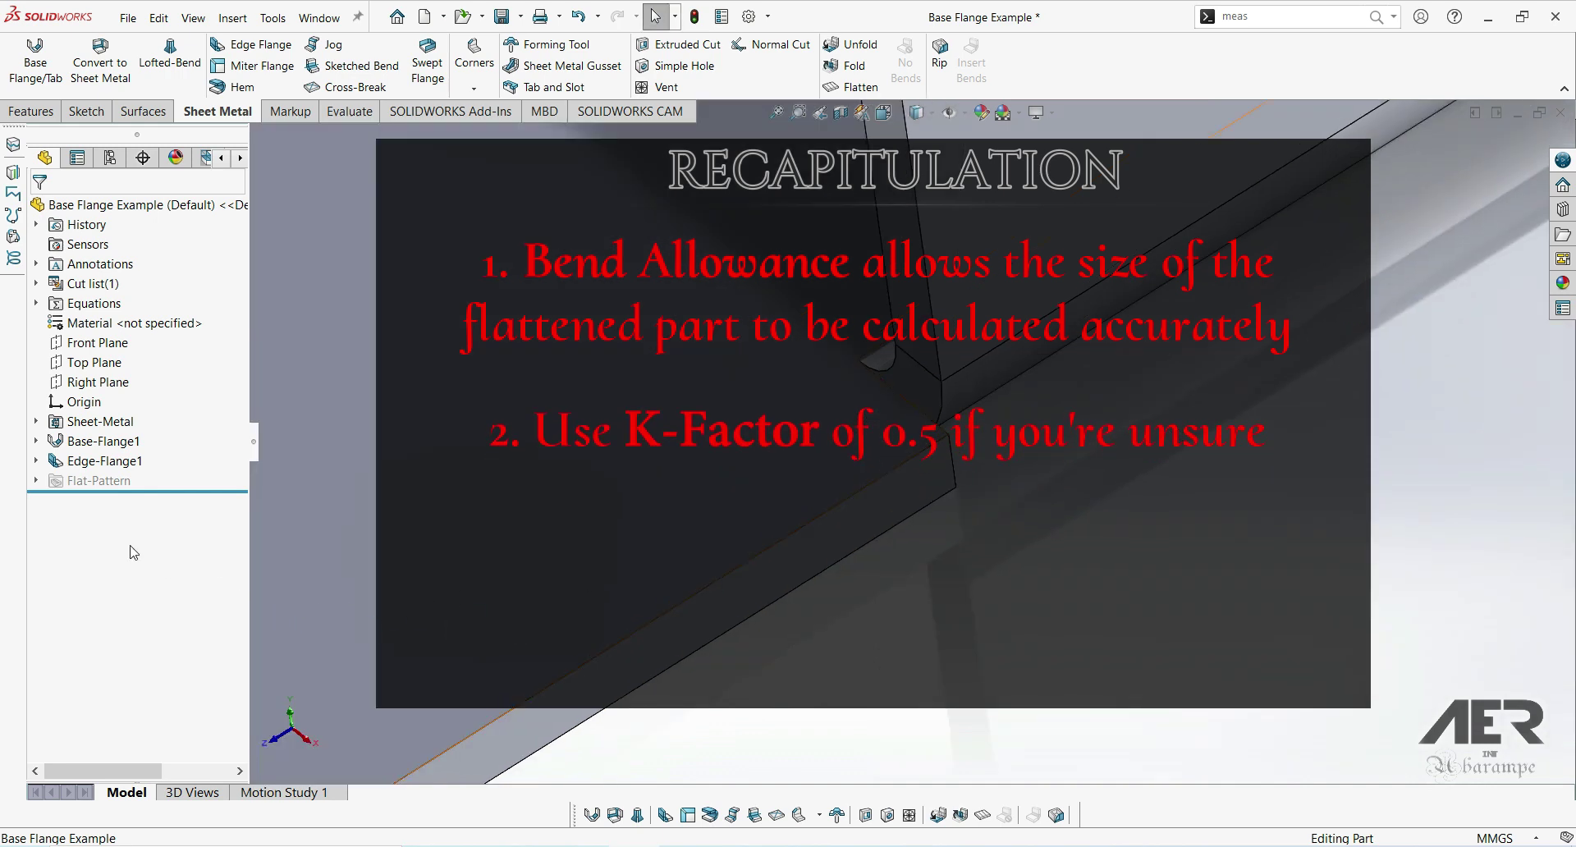
click(89, 427)
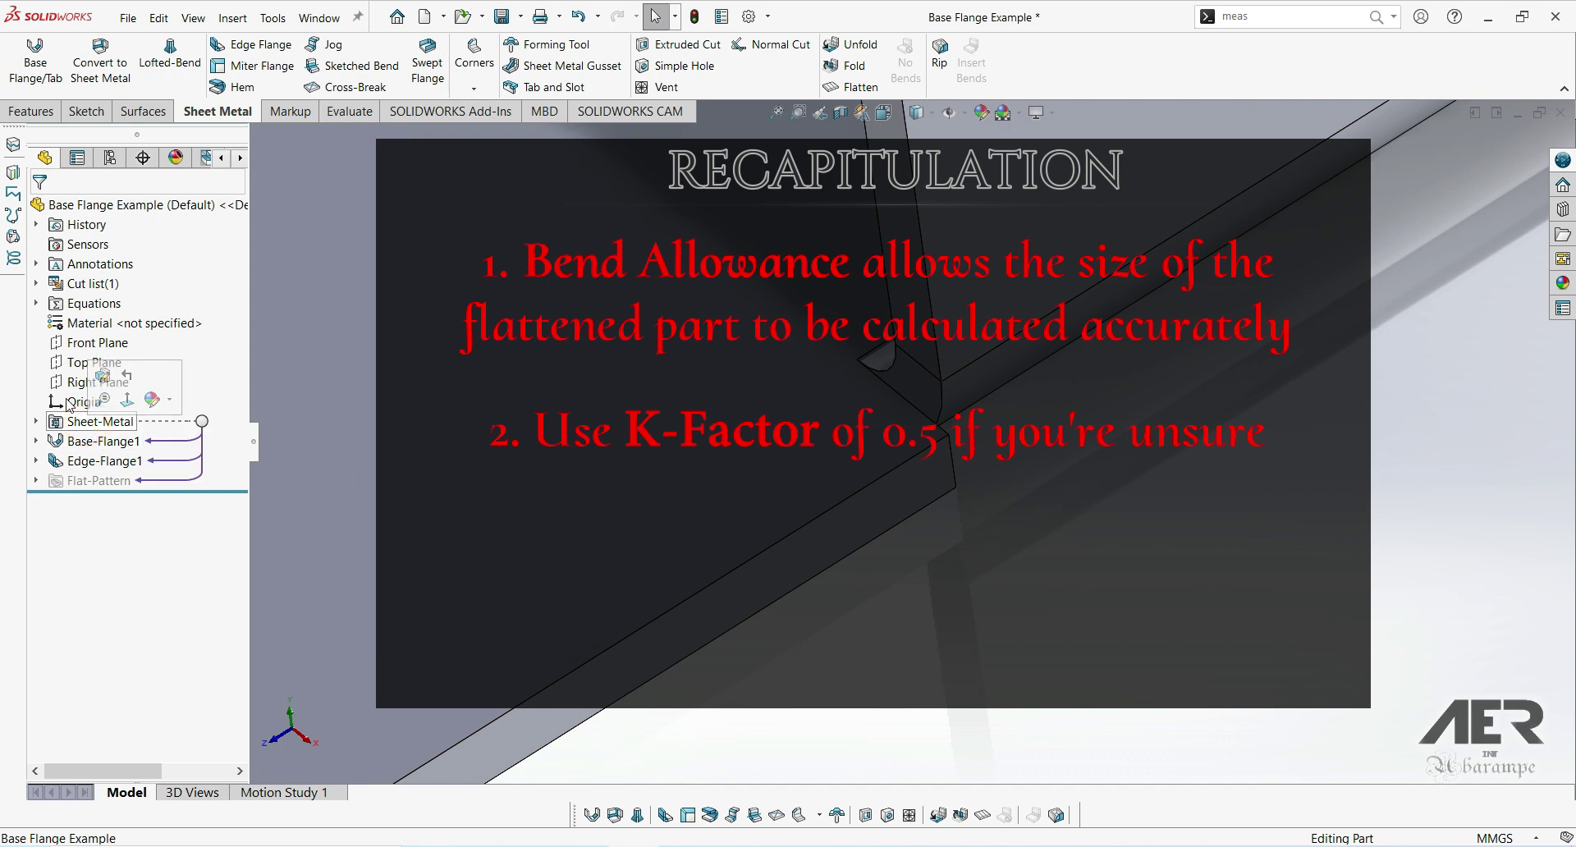
Set the auto relief back to Rectangular with ratio 0.5 and zoom out on the corner.
click(103, 378)
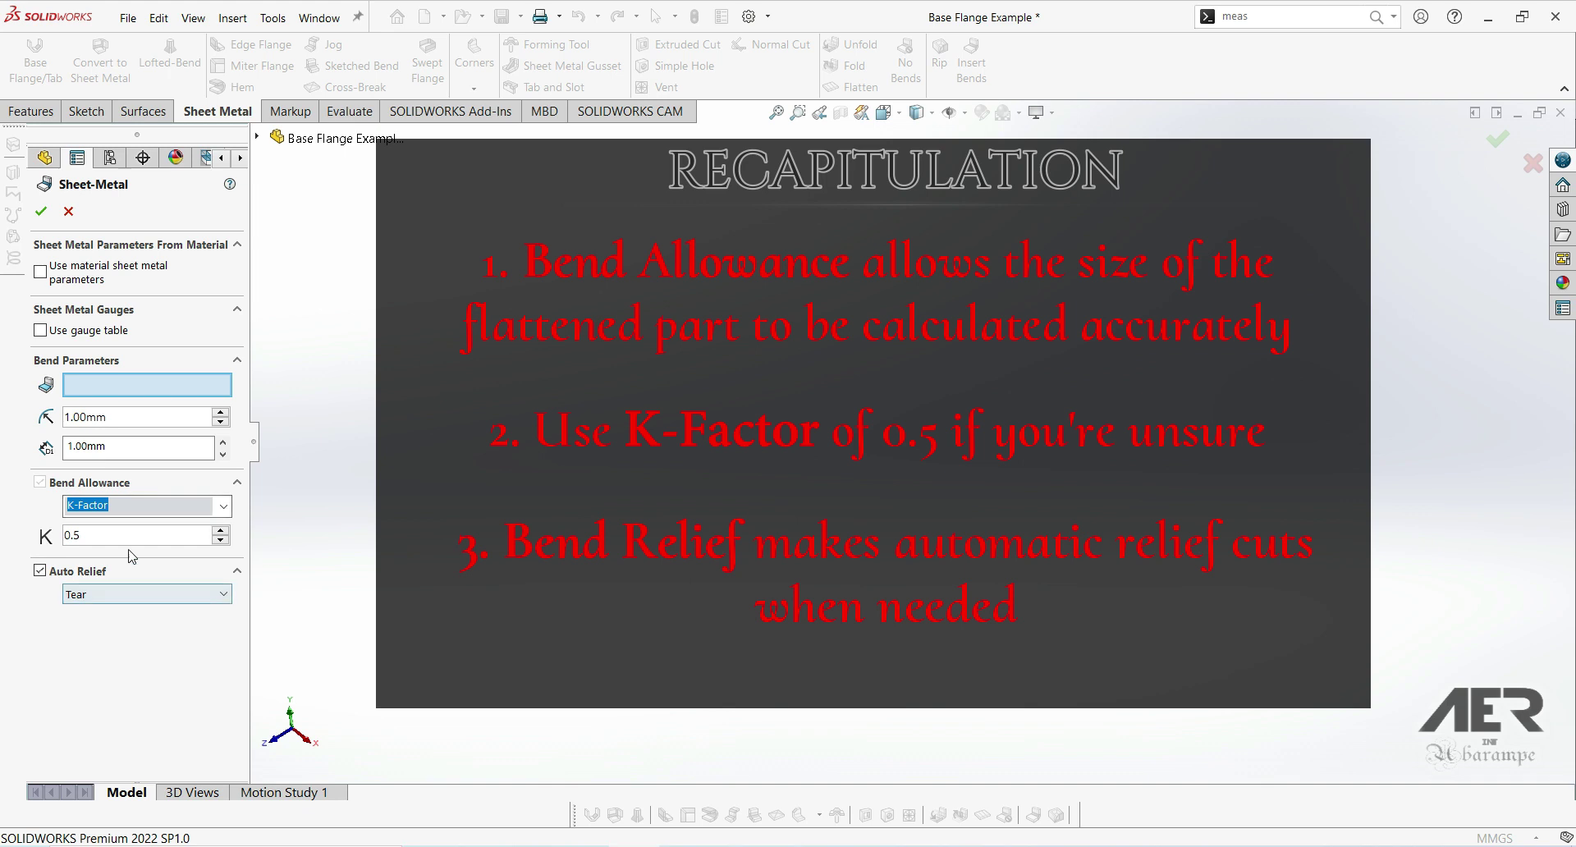
click(128, 603)
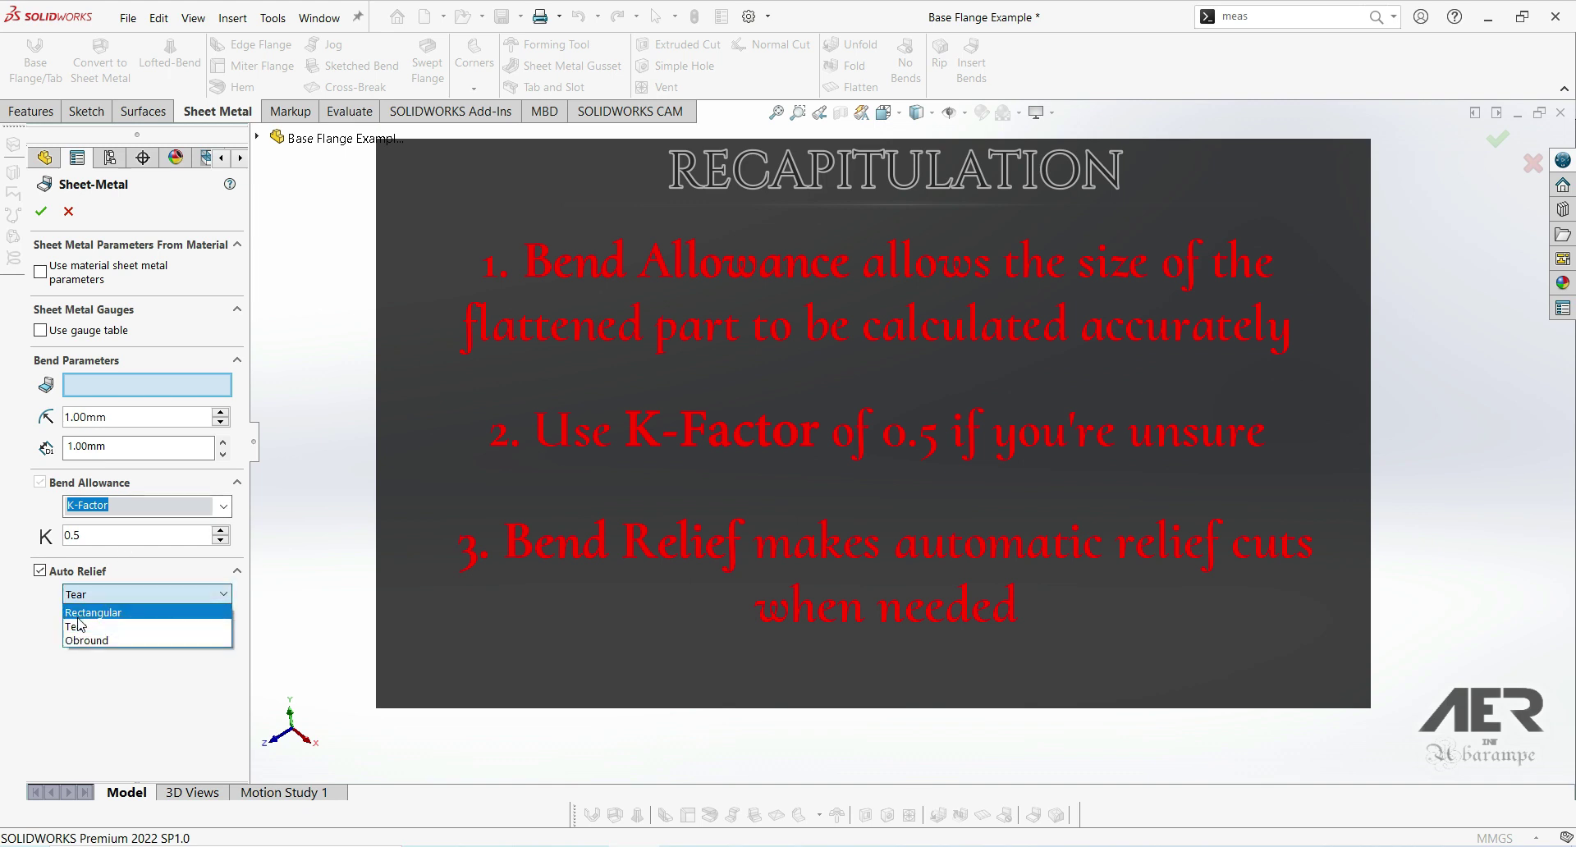
click(79, 614)
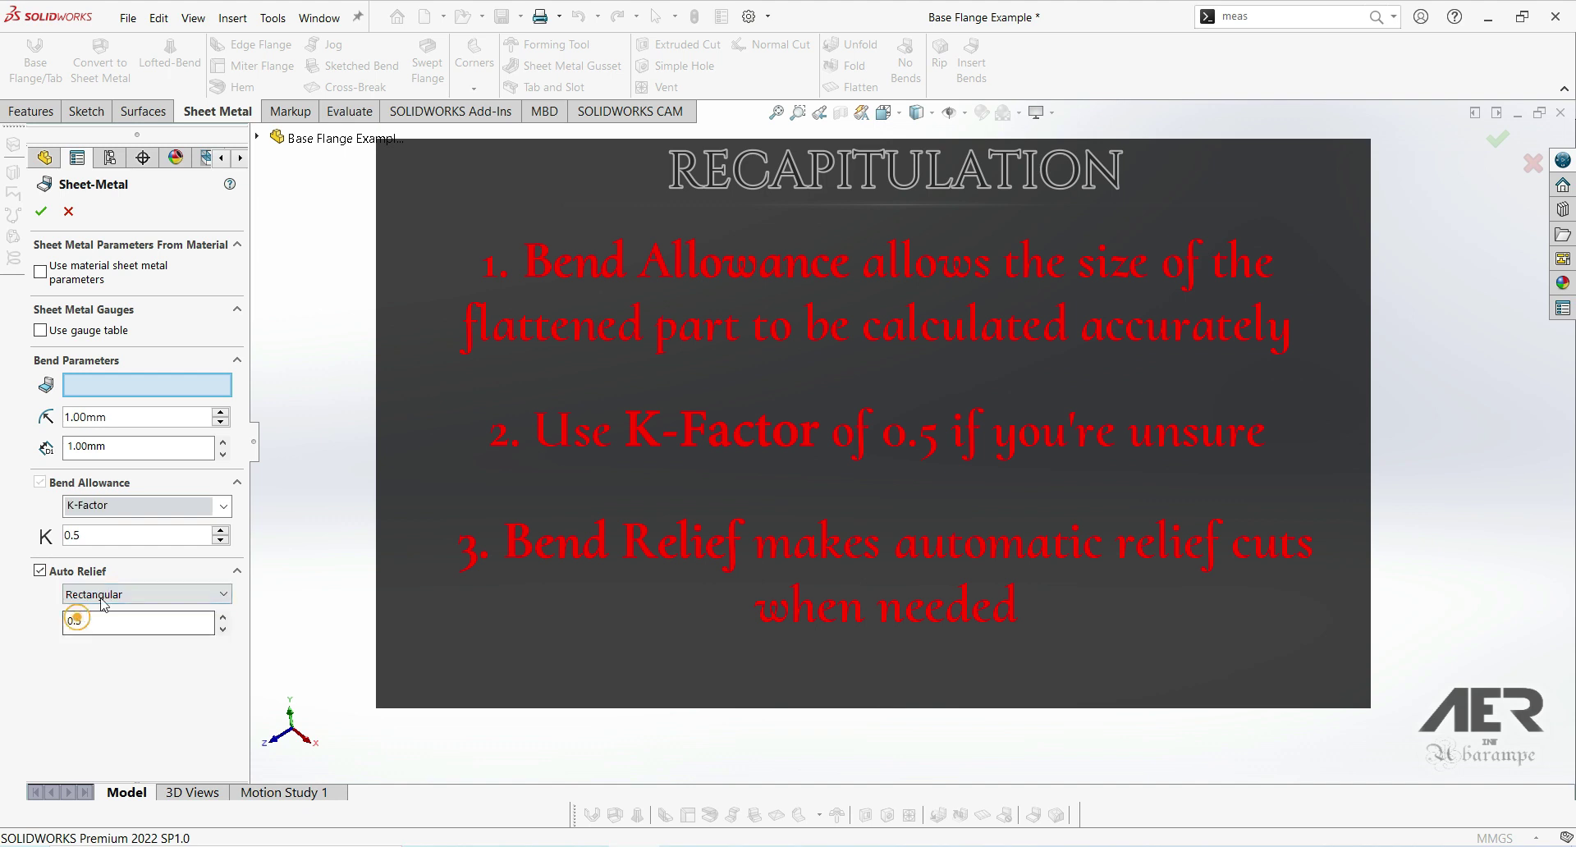
click(40, 211)
mouse_move(818, 500)
middle_down()
mouse_move(777, 430)
mouse_move(805, 475)
middle_up()
key(ctrl+4)
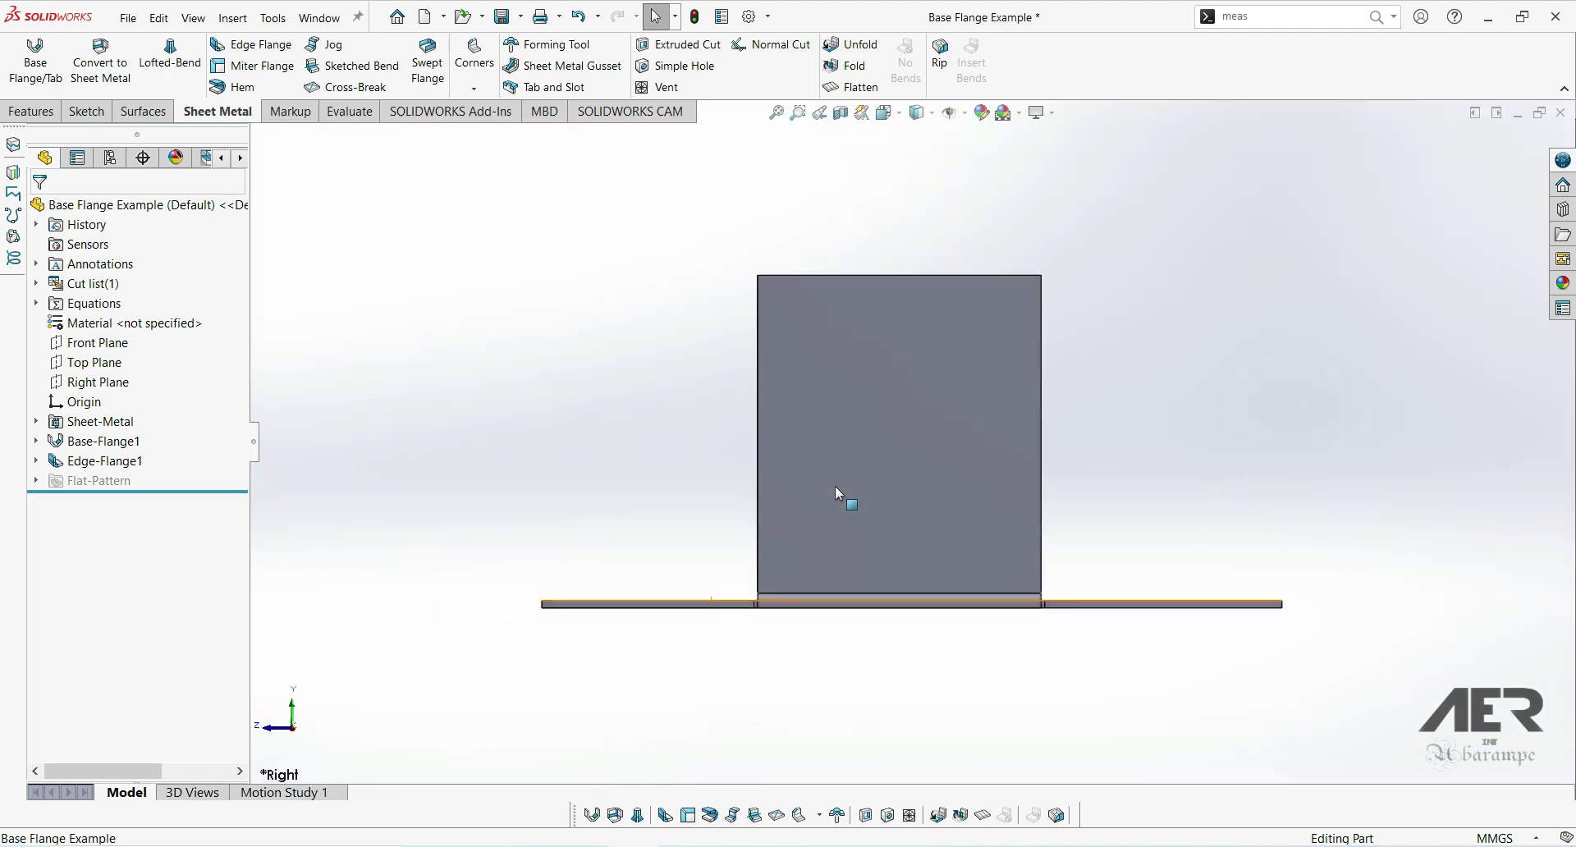
key(shift+Left)
key(shift+Left)
key(shift+Left)
key(Down)
key(Down)
key(Down)
key(Left)
key(Left)
key(ctrl+7)
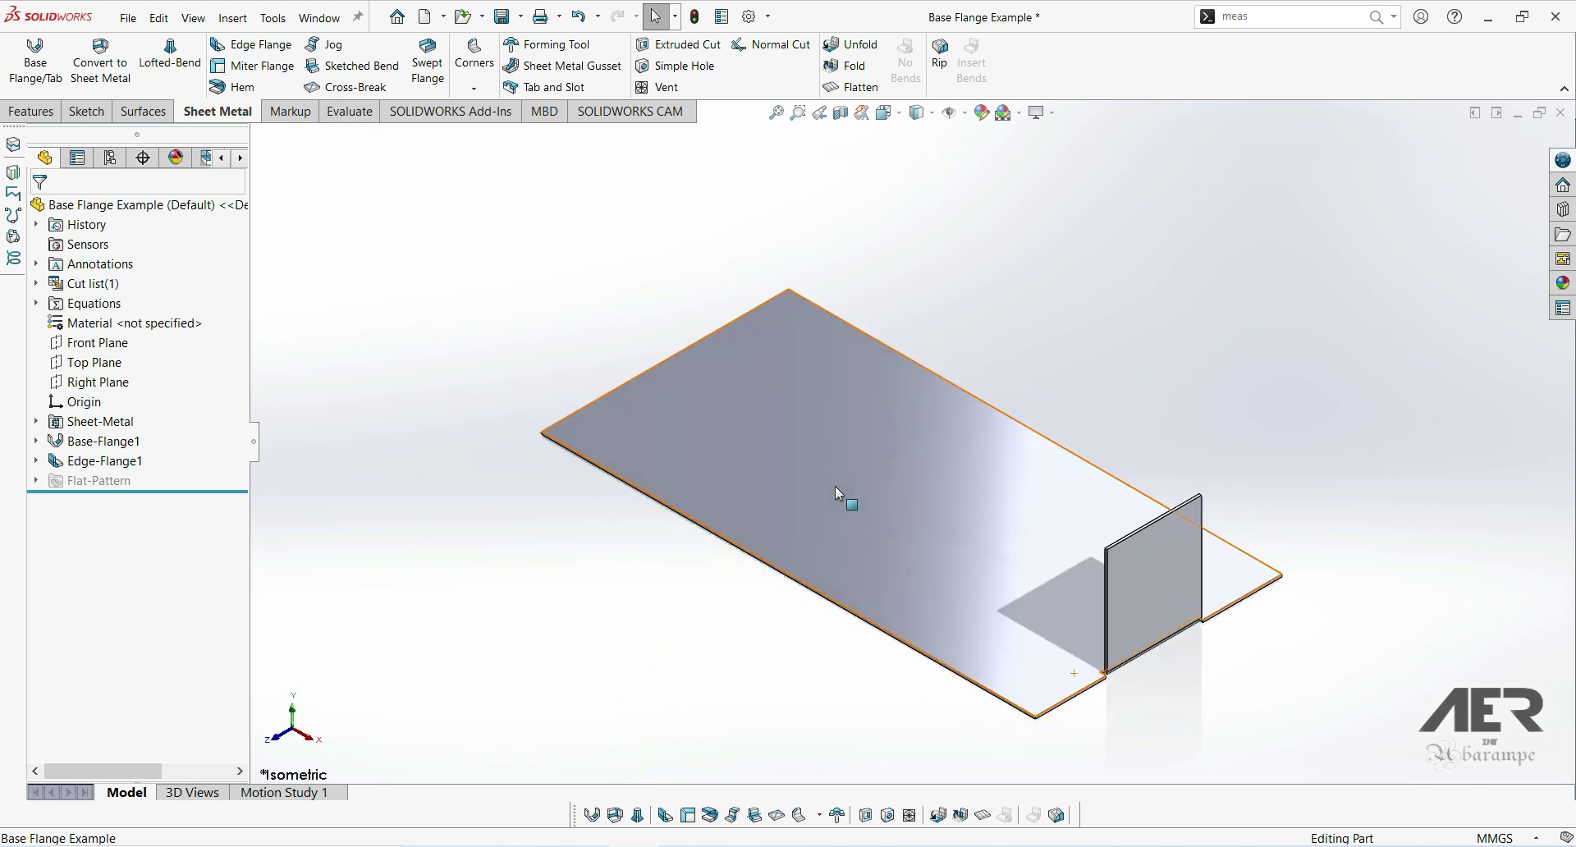
middle_drag(1049, 562, 902, 530)
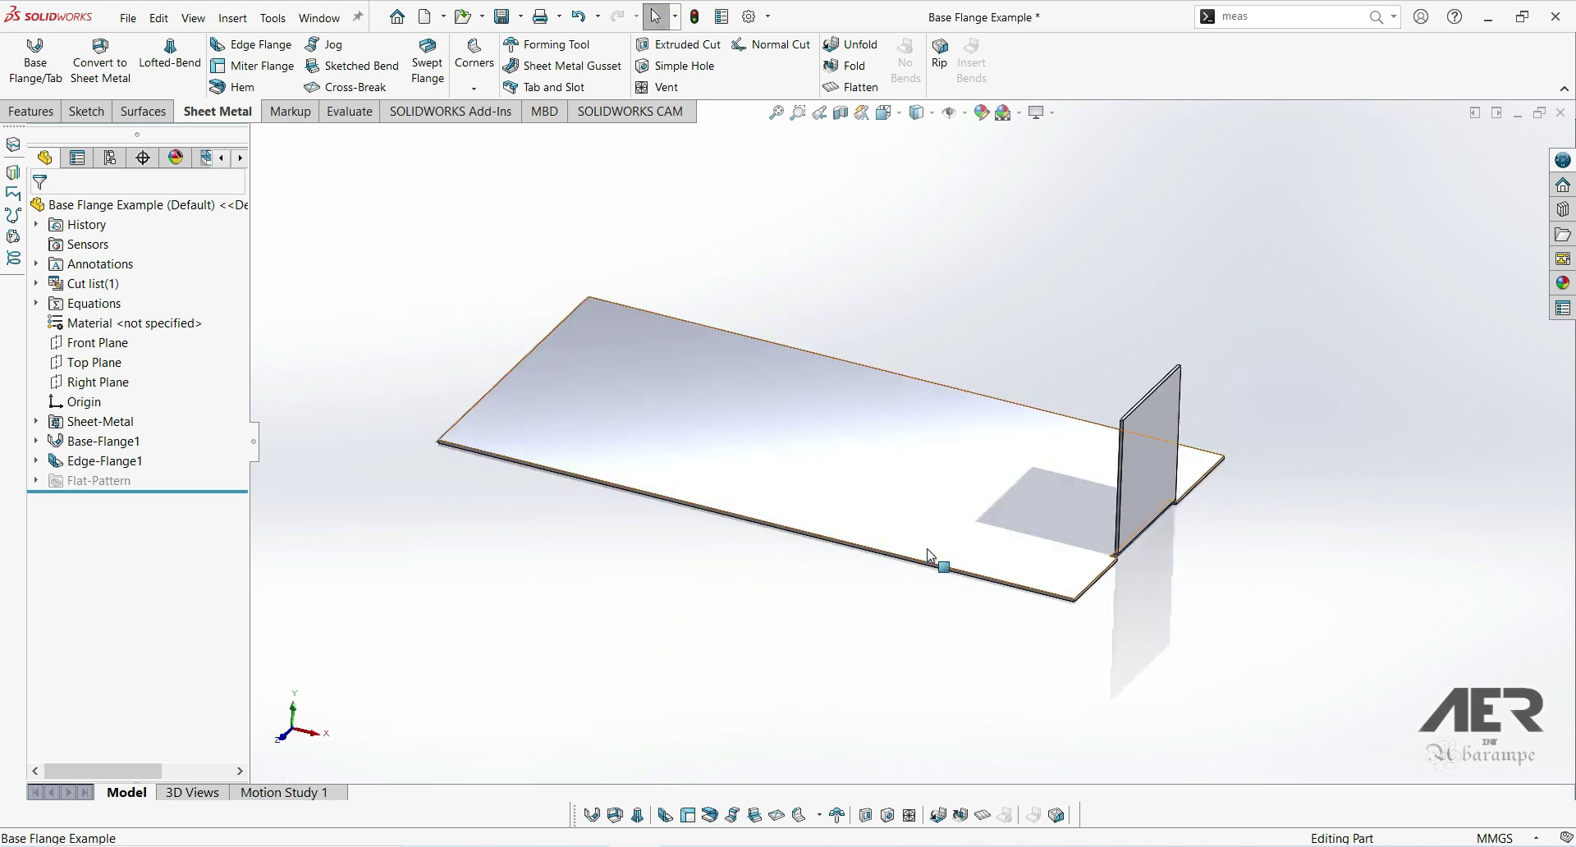
key(ctrl+1)
key(ctrl+7)
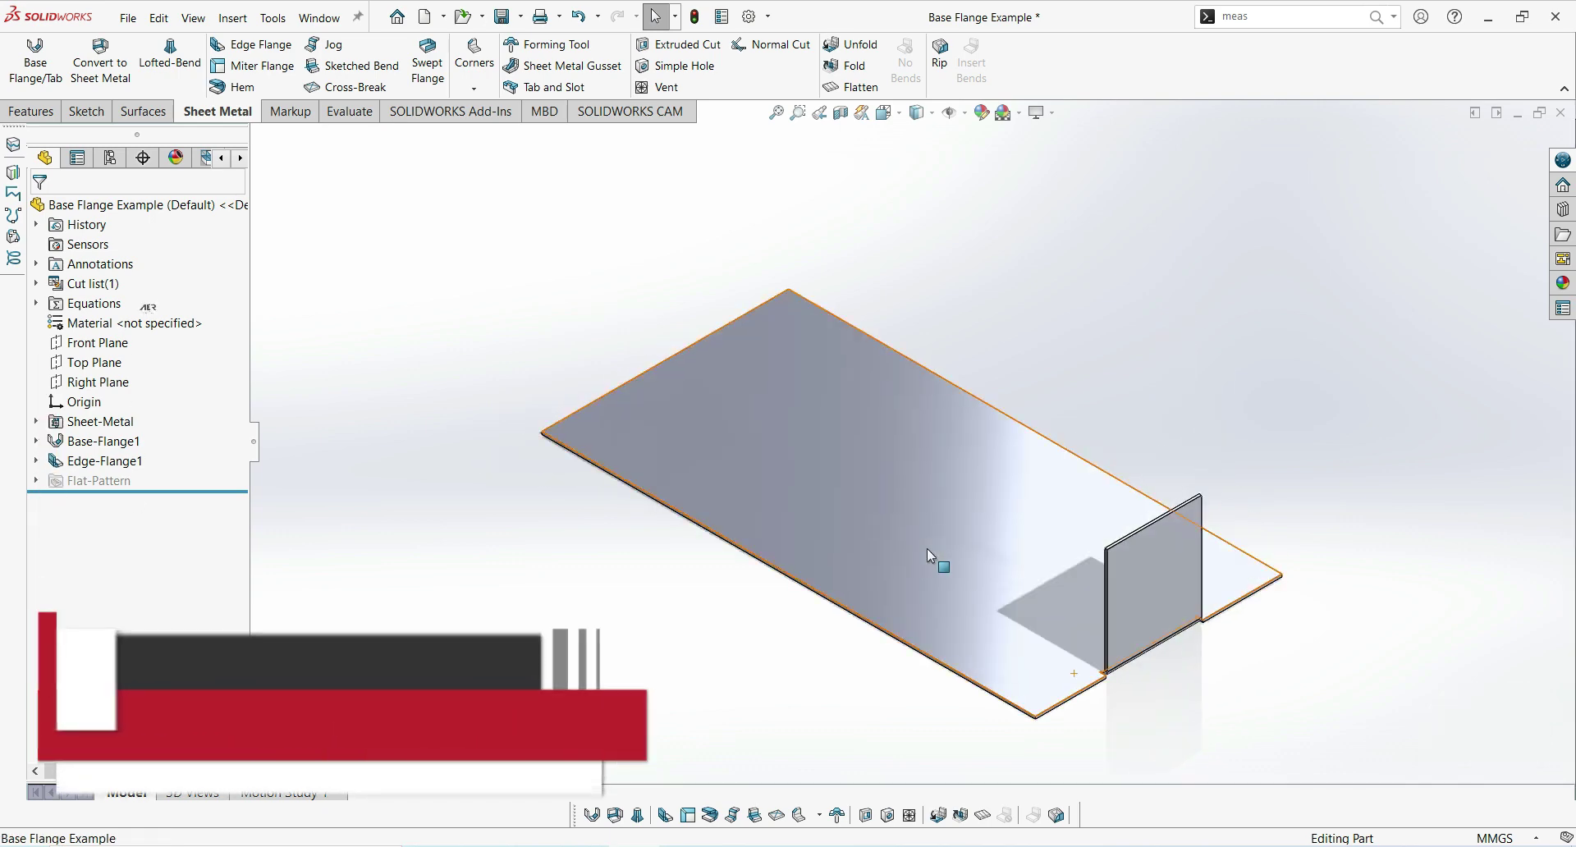